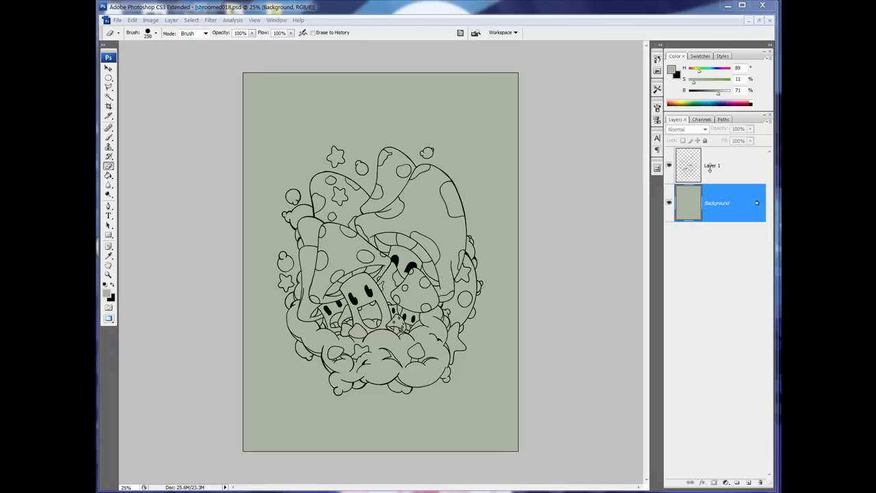
Duplicate the line-art layer and ready the Paint Bucket with default colours
{"action": "left_click_drag", "start_coordinate": [692, 160], "coordinate": [747, 481]}
{"action": "key", "text": "ctrl+plus"}
{"action": "key", "text": "ctrl+plus"}
{"action": "key", "text": "ctrl+plus"}
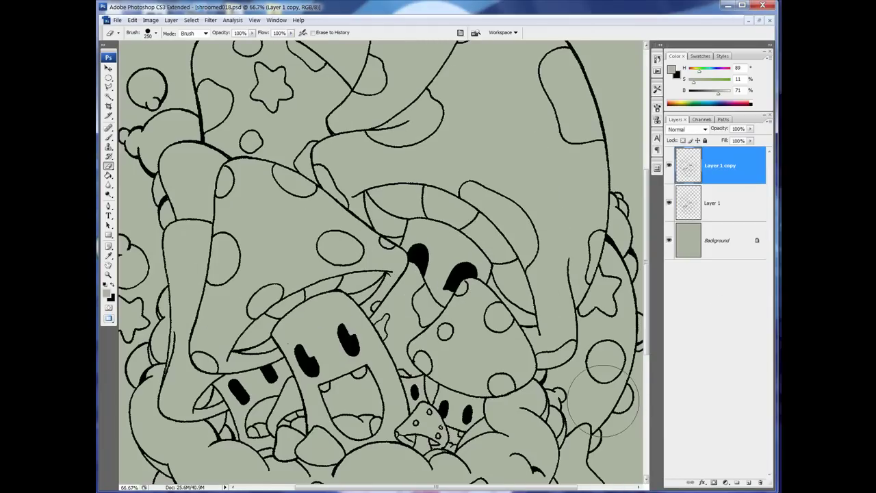
{"action": "key", "text": "g"}
{"action": "key", "text": "ctrl+minus"}
{"action": "key", "text": "ctrl+minus"}
{"action": "key", "text": "d"}
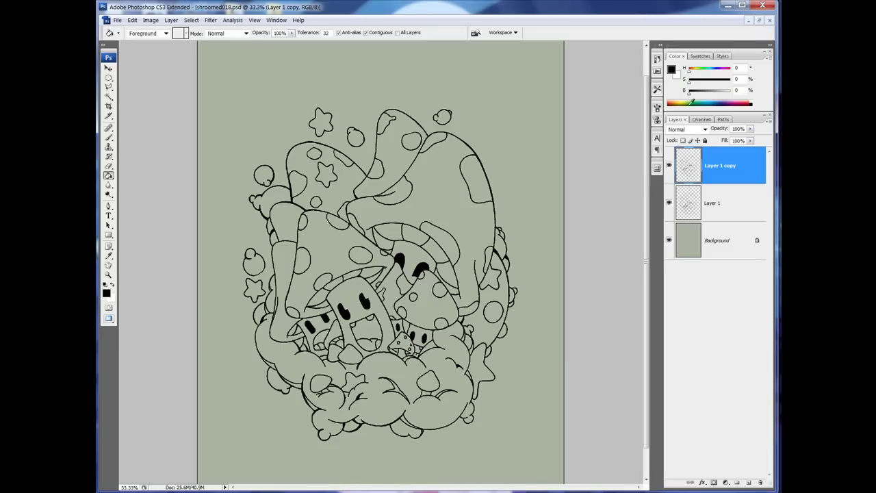
Fill the big left mushroom cap and the left and right stars yellow
{"action": "left_click", "coordinate": [686, 96]}
{"action": "left_click", "coordinate": [672, 69]}
{"action": "left_click", "coordinate": [626, 118]}
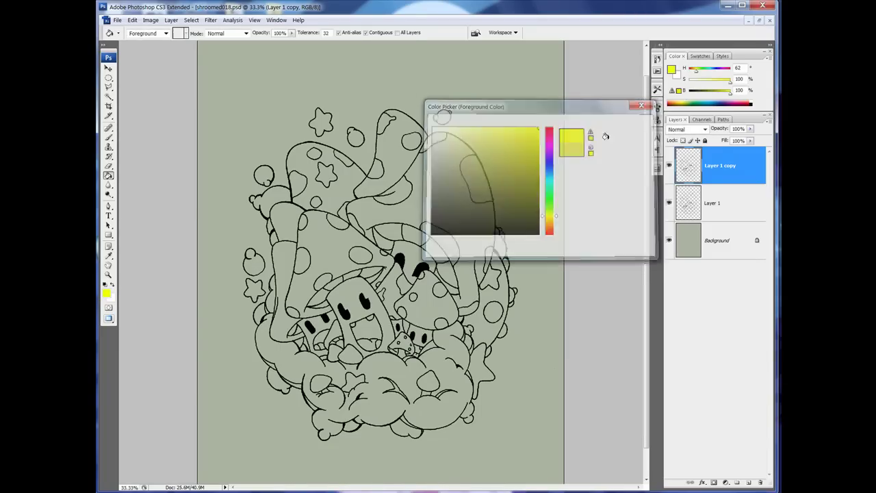
{"action": "left_click", "coordinate": [326, 247]}
{"action": "left_click", "coordinate": [491, 272]}
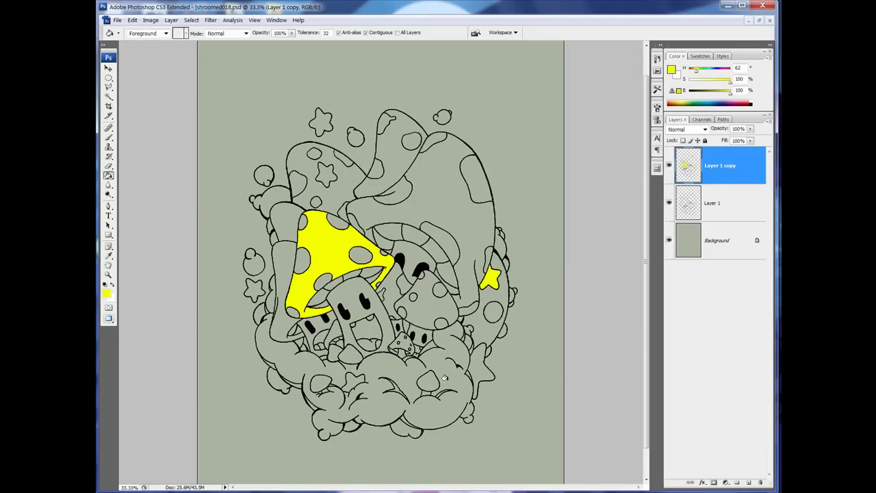
{"action": "left_click", "coordinate": [254, 289]}
Fill the lower-right star, top-left star and left mushroom stem cyan
{"action": "left_click", "coordinate": [711, 102]}
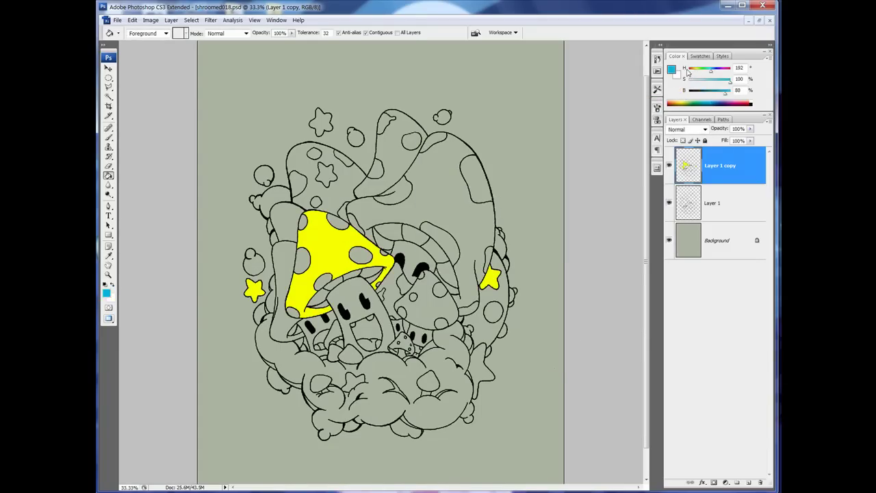
{"action": "left_click", "coordinate": [478, 369]}
{"action": "left_click", "coordinate": [323, 119]}
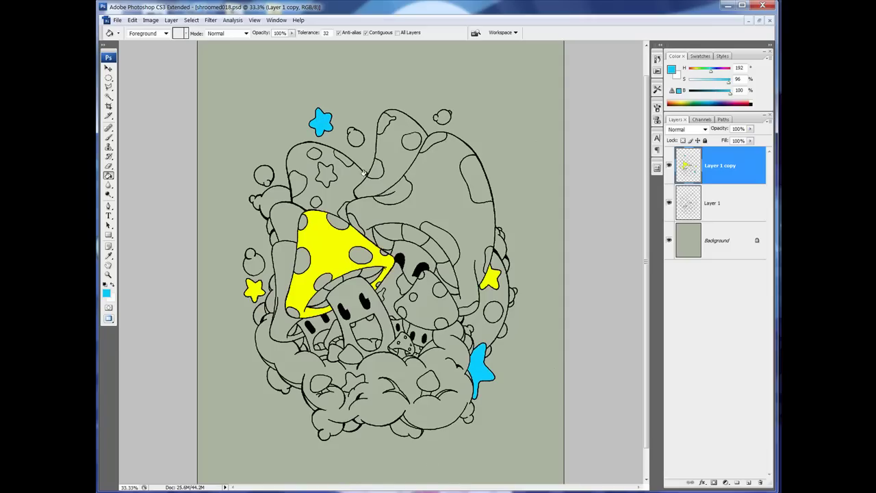
{"action": "left_click", "coordinate": [282, 268]}
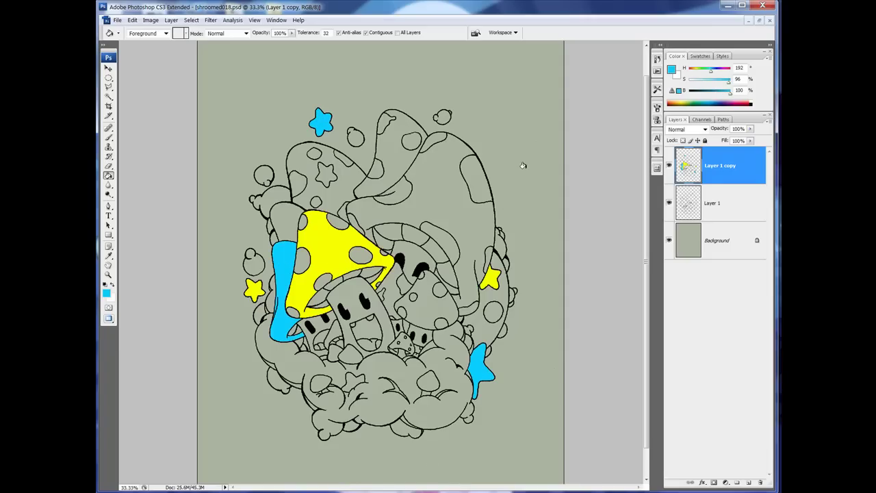
Fill the large right mushroom cap and two stars green
{"action": "left_click", "coordinate": [702, 102]}
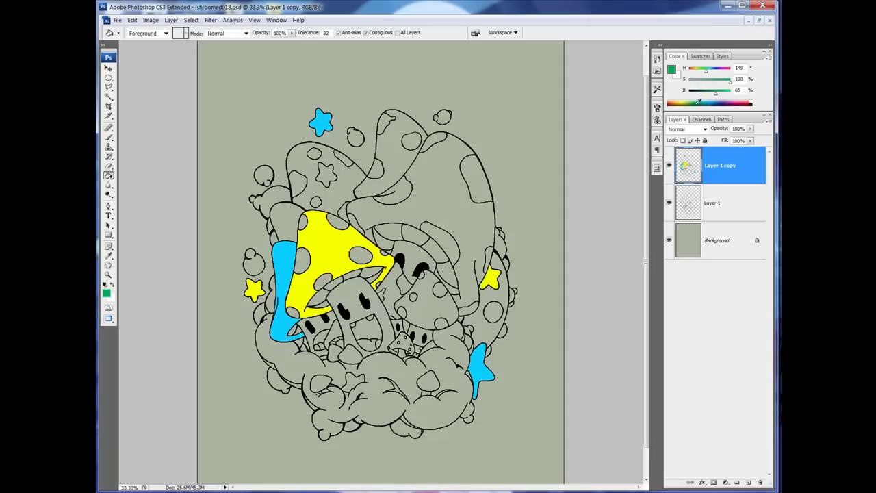
{"action": "left_click", "coordinate": [445, 186]}
{"action": "left_click", "coordinate": [323, 171]}
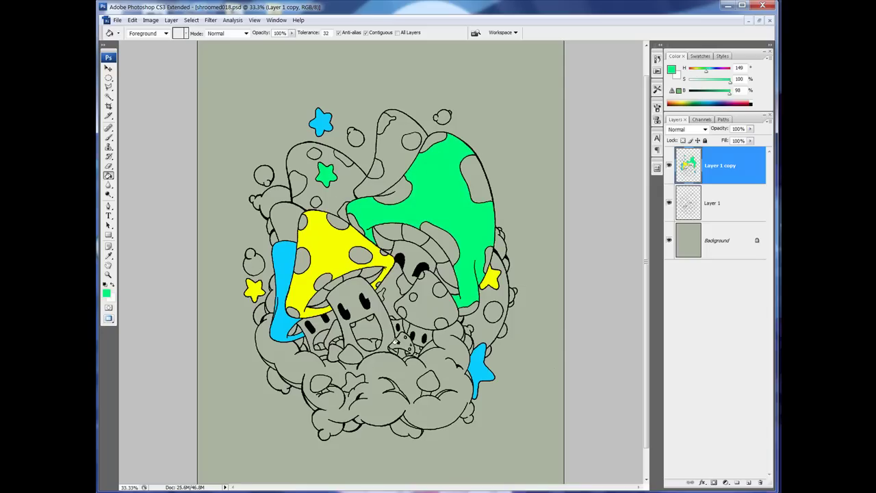
{"action": "left_click", "coordinate": [349, 380]}
{"action": "scroll", "coordinate": [463, 253], "scroll_direction": "down", "scroll_amount": 1}
{"action": "scroll", "coordinate": [455, 294], "scroll_direction": "up", "scroll_amount": 2}
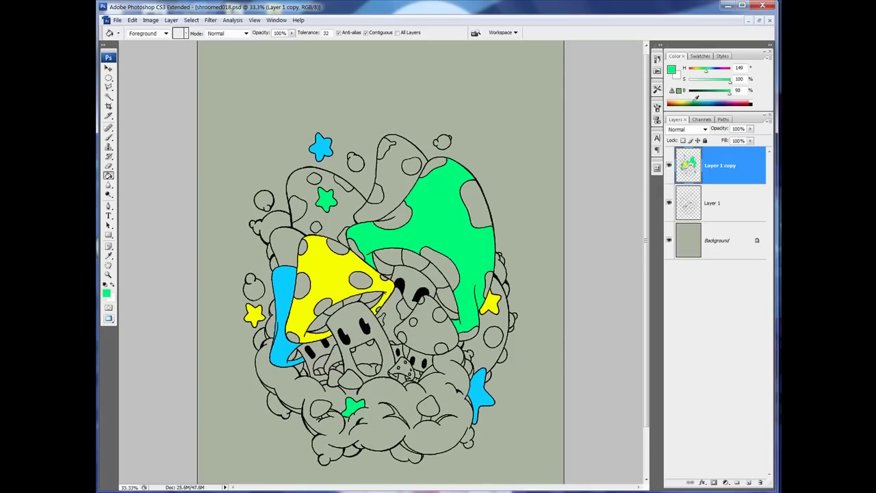
Fill the bottom clouds and the gaps beneath them orange
{"action": "left_click", "coordinate": [677, 102]}
{"action": "left_click", "coordinate": [671, 69]}
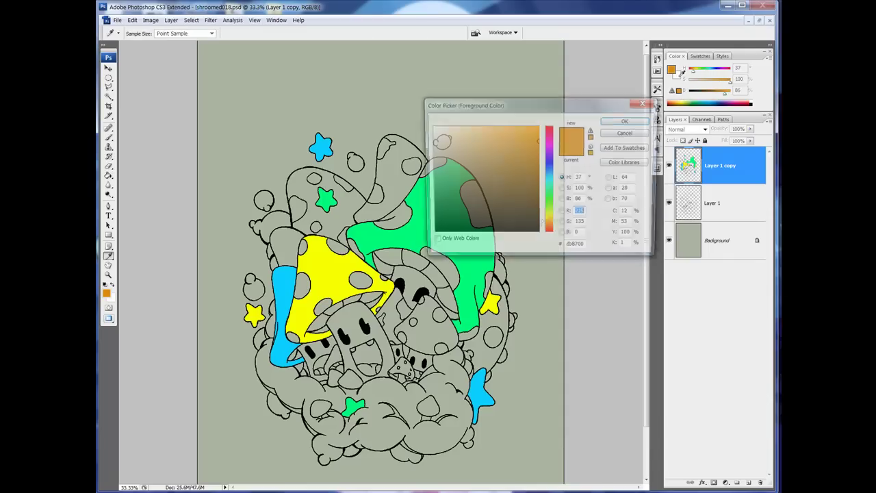
{"action": "left_click", "coordinate": [627, 120]}
{"action": "left_click", "coordinate": [453, 375]}
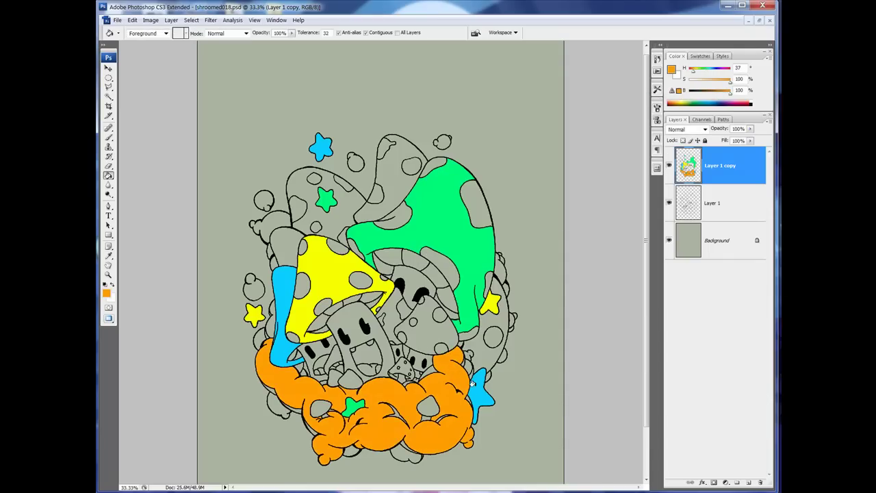
{"action": "left_click", "coordinate": [714, 83]}
{"action": "left_click", "coordinate": [350, 451]}
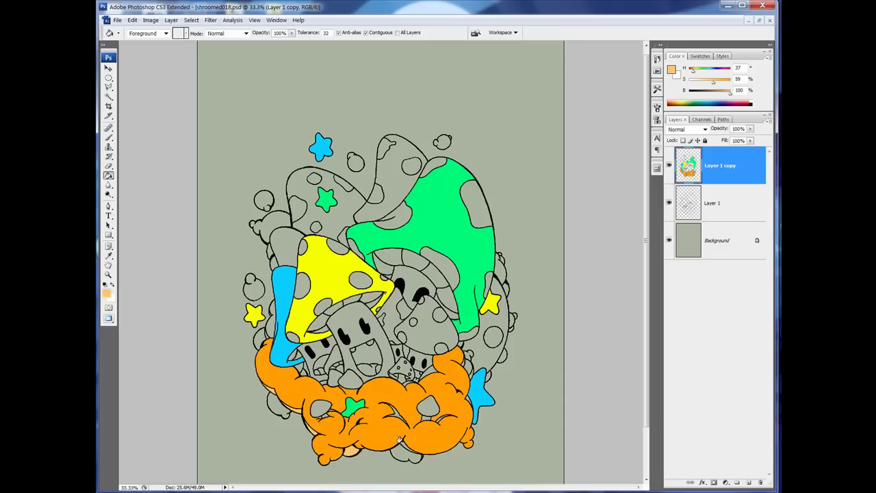
{"action": "left_click", "coordinate": [406, 454]}
{"action": "left_click", "coordinate": [438, 417]}
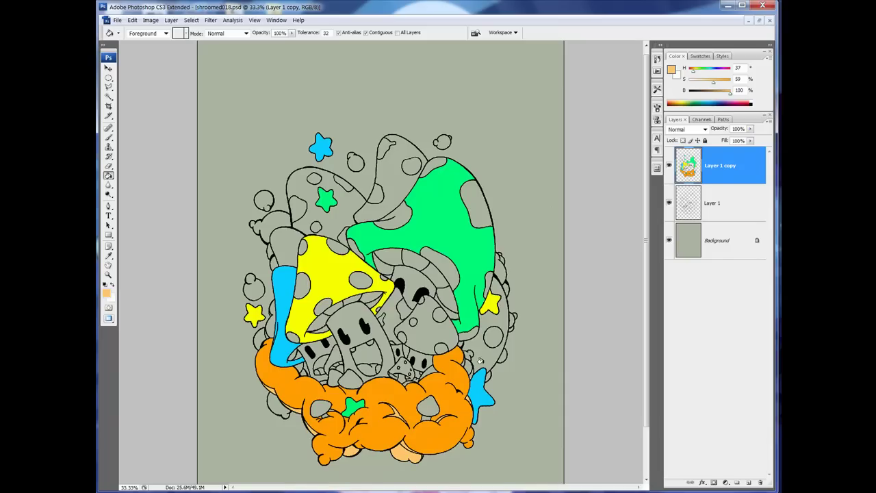
{"action": "key", "text": "super"}
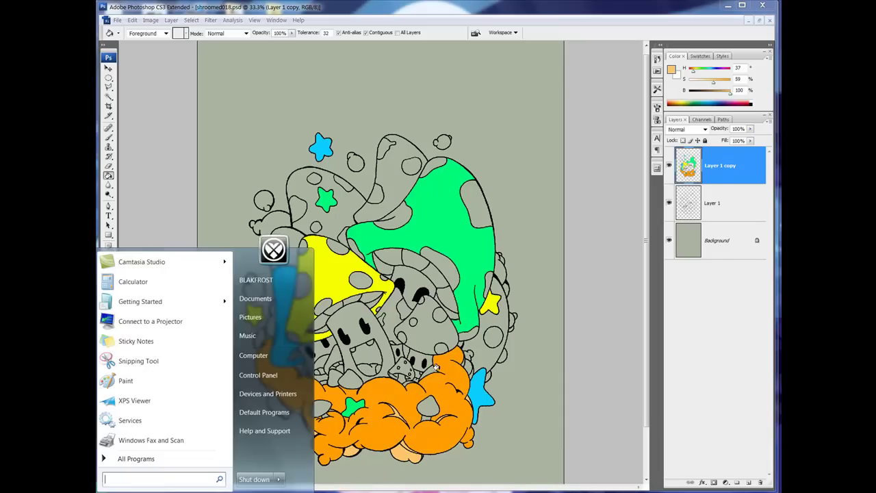
{"action": "key", "text": "Escape"}
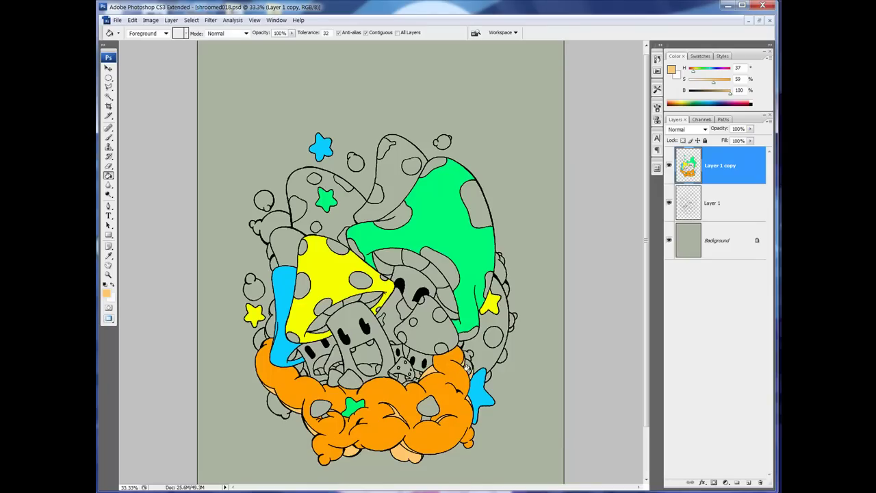
Fill the area left of the cyan stem and several cloud bubbles saturated orange
{"action": "left_click", "coordinate": [466, 365], "text": "alt"}
{"action": "left_click", "coordinate": [270, 317]}
{"action": "left_click", "coordinate": [265, 335], "text": "alt"}
{"action": "left_click", "coordinate": [274, 363], "text": "alt"}
{"action": "left_click", "coordinate": [258, 338]}
{"action": "left_click", "coordinate": [279, 402]}
{"action": "left_click", "coordinate": [268, 224]}
{"action": "left_click", "coordinate": [496, 267]}
{"action": "left_click", "coordinate": [509, 317]}
Fill left and top-right bubbles light orange and the left-edge and top bubbles orange
{"action": "left_click", "coordinate": [471, 351], "text": "alt"}
{"action": "left_click", "coordinate": [299, 382], "text": "alt"}
{"action": "left_click", "coordinate": [255, 287]}
{"action": "left_click", "coordinate": [472, 351], "text": "alt"}
{"action": "left_click", "coordinate": [264, 200]}
{"action": "left_click", "coordinate": [442, 141]}
{"action": "left_click", "coordinate": [504, 271], "text": "alt"}
{"action": "left_click", "coordinate": [355, 161]}
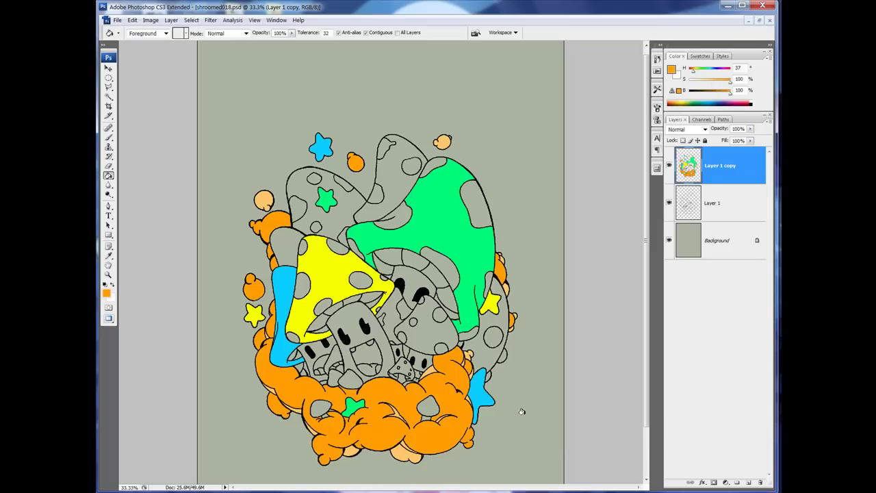
Set a light grey secondary colour and trial-fill the central face, then undo it
{"action": "left_click", "coordinate": [678, 76]}
{"action": "left_click_drag", "start_coordinate": [729, 95], "coordinate": [724, 94]}
{"action": "left_click", "coordinate": [351, 312]}
{"action": "key", "text": "x"}
{"action": "left_click", "coordinate": [348, 327]}
{"action": "key", "text": "ctrl+z"}
Fill the small cap beside the yellow cap cyan and the central mushroom face green
{"action": "left_click", "coordinate": [289, 294], "text": "alt"}
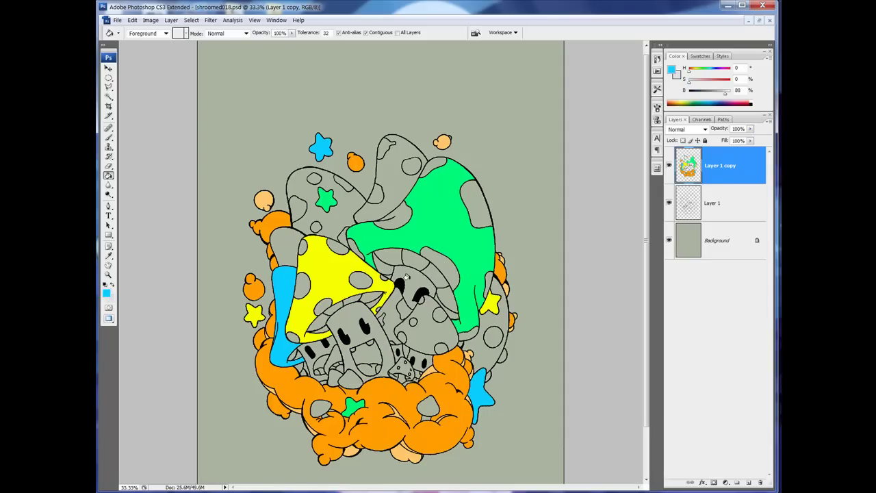
{"action": "left_click", "coordinate": [428, 280]}
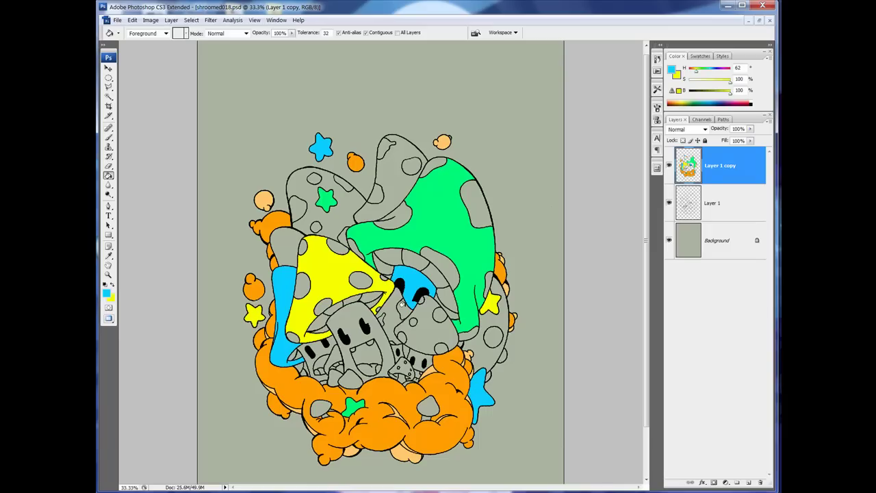
{"action": "left_click", "coordinate": [419, 360]}
{"action": "left_click", "coordinate": [354, 333]}
{"action": "key", "text": "ctrl+z"}
{"action": "key", "text": "x"}
{"action": "left_click", "coordinate": [356, 317]}
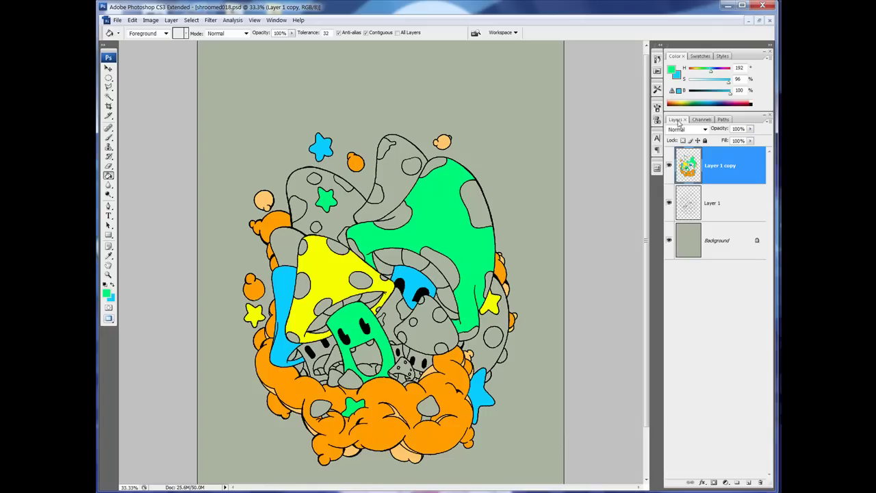
Fill the top-left cap, right-side mushroom and small lower mushrooms pink
{"action": "left_click_drag", "start_coordinate": [714, 98], "coordinate": [733, 97]}
{"action": "left_click", "coordinate": [341, 206]}
{"action": "key", "text": "ctrl+z"}
{"action": "key", "text": "x"}
{"action": "left_click", "coordinate": [347, 197]}
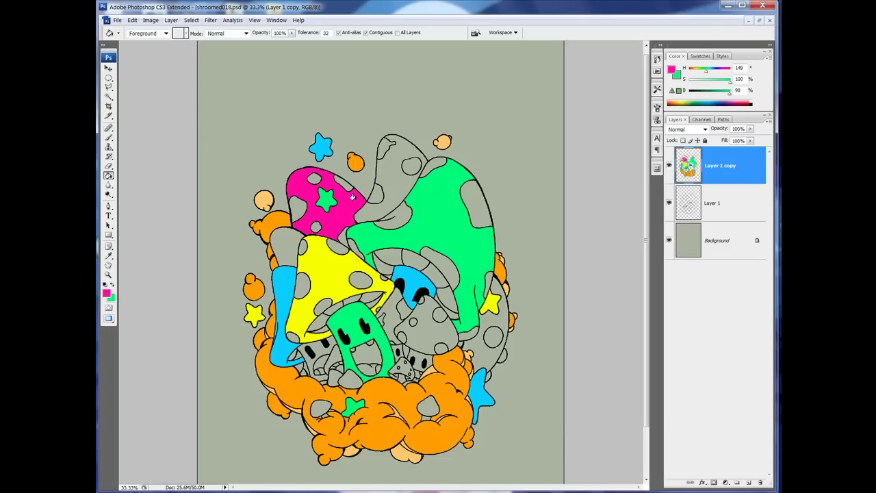
{"action": "left_click", "coordinate": [428, 356]}
{"action": "left_click", "coordinate": [486, 354]}
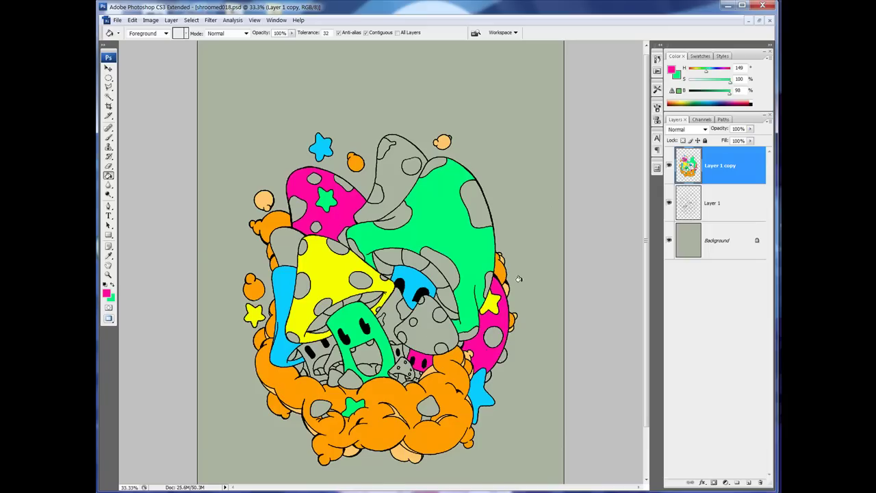
{"action": "left_click", "coordinate": [318, 343]}
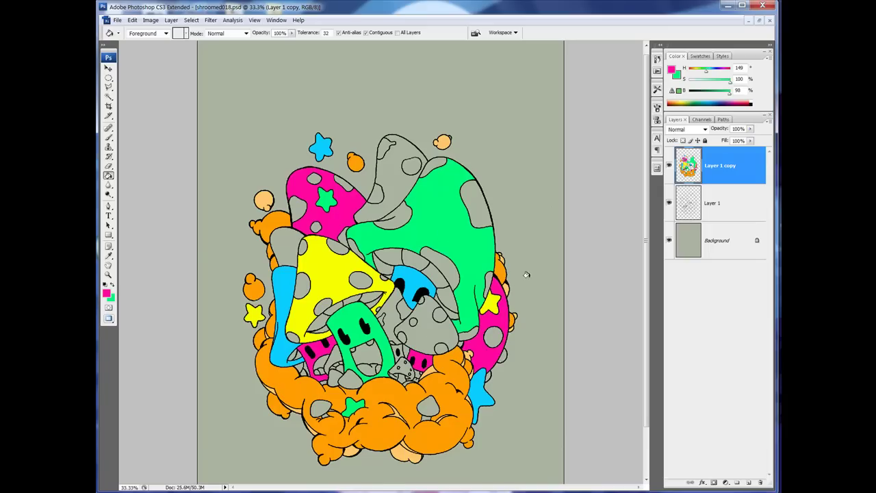
Fill the gaps between the yellow and green mushrooms and left of the yellow cap red
{"action": "left_click", "coordinate": [712, 100]}
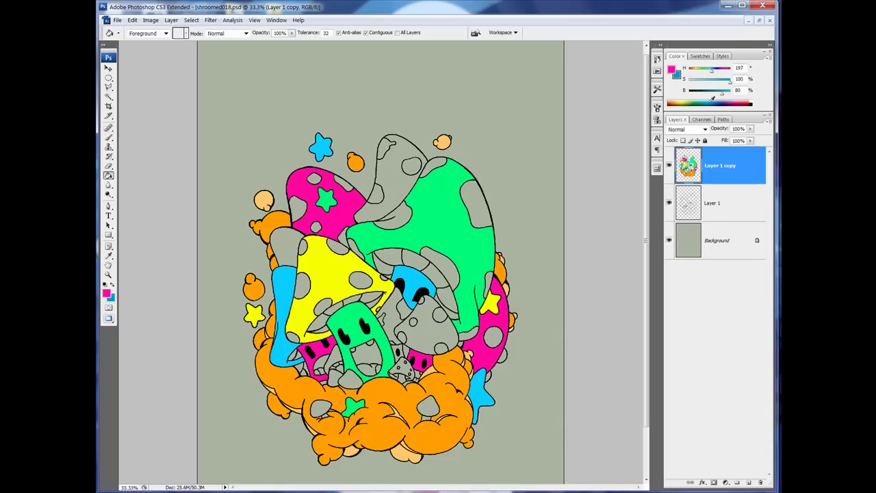
{"action": "left_click", "coordinate": [671, 70]}
{"action": "left_click", "coordinate": [676, 101]}
{"action": "left_click", "coordinate": [751, 101]}
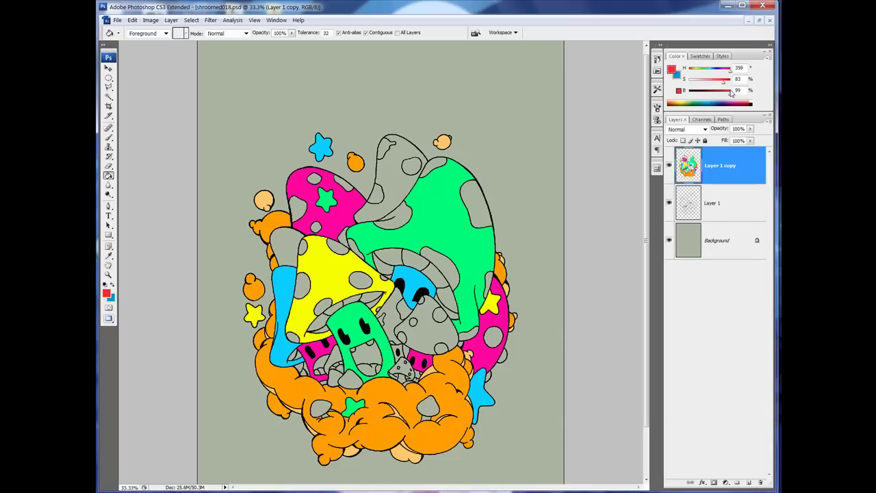
{"action": "left_click", "coordinate": [393, 306]}
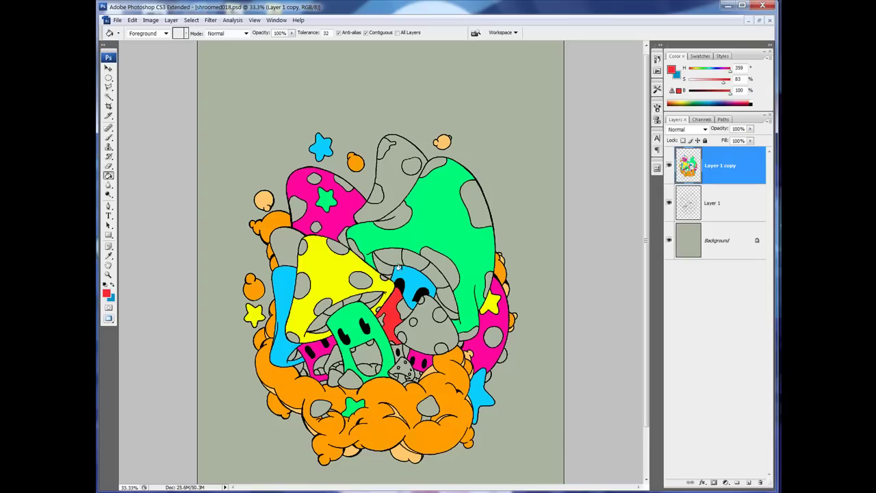
{"action": "left_click", "coordinate": [288, 244]}
{"action": "left_click", "coordinate": [309, 384], "text": "alt"}
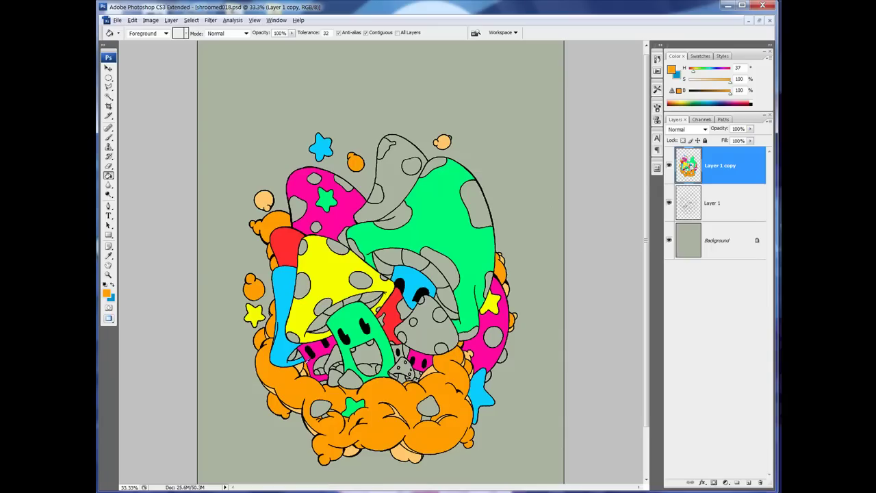
Fill the green-cap spots and grey areas on the green mushroom yellow
{"action": "left_click", "coordinate": [337, 273], "text": "alt"}
{"action": "left_click", "coordinate": [402, 204]}
{"action": "left_click", "coordinate": [432, 166]}
{"action": "left_click", "coordinate": [472, 202]}
{"action": "left_click", "coordinate": [486, 283]}
{"action": "left_click", "coordinate": [469, 333]}
{"action": "left_click", "coordinate": [451, 271]}
Fill the spots on the yellow cap cyan-blue, undoing one accidental outline fill
{"action": "left_click", "coordinate": [417, 280], "text": "alt"}
{"action": "left_click", "coordinate": [361, 279]}
{"action": "left_click", "coordinate": [337, 246]}
{"action": "left_click", "coordinate": [301, 247]}
{"action": "left_click", "coordinate": [299, 321]}
{"action": "key", "text": "ctrl+z"}
{"action": "left_click", "coordinate": [301, 286]}
{"action": "left_click", "coordinate": [293, 335]}
{"action": "left_click", "coordinate": [322, 297]}
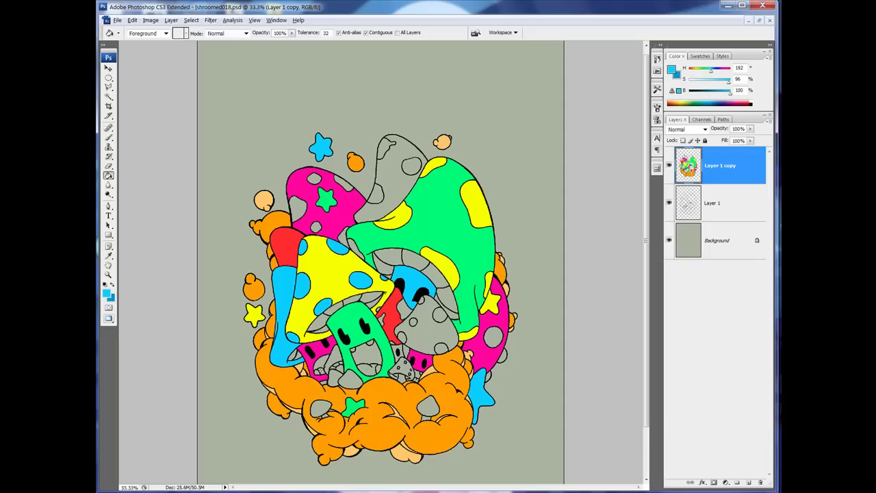
Fill the pink-cap spots orange and light orange, then save the file
{"action": "left_click", "coordinate": [398, 389], "text": "alt"}
{"action": "left_click", "coordinate": [293, 203]}
{"action": "left_click", "coordinate": [260, 197], "text": "alt"}
{"action": "left_click", "coordinate": [313, 178]}
{"action": "left_click", "coordinate": [297, 205]}
{"action": "left_click", "coordinate": [342, 183]}
{"action": "left_click", "coordinate": [316, 227]}
{"action": "left_click", "coordinate": [403, 218], "text": "alt"}
{"action": "key", "text": "ctrl+s"}
{"action": "key", "text": "Return"}
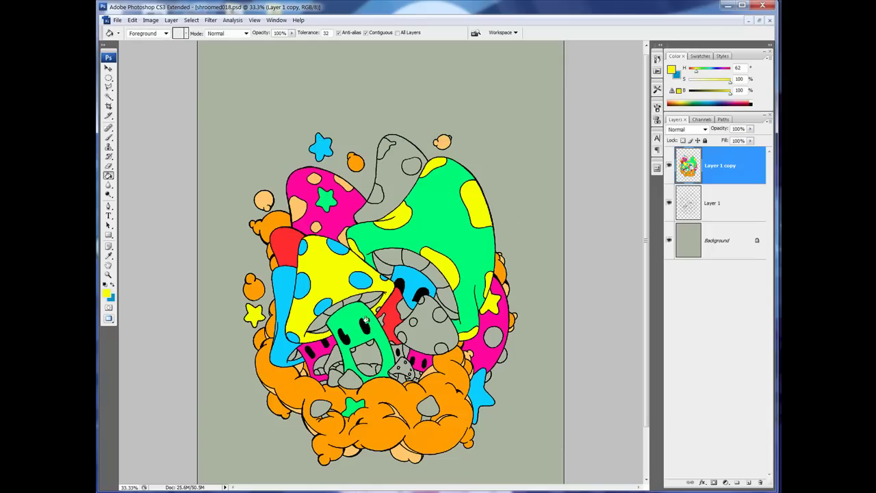
Fill mushroom undersides pink and orange, and the right-centre and top-centre grey mushrooms purple
{"action": "left_click", "coordinate": [420, 232], "text": "alt"}
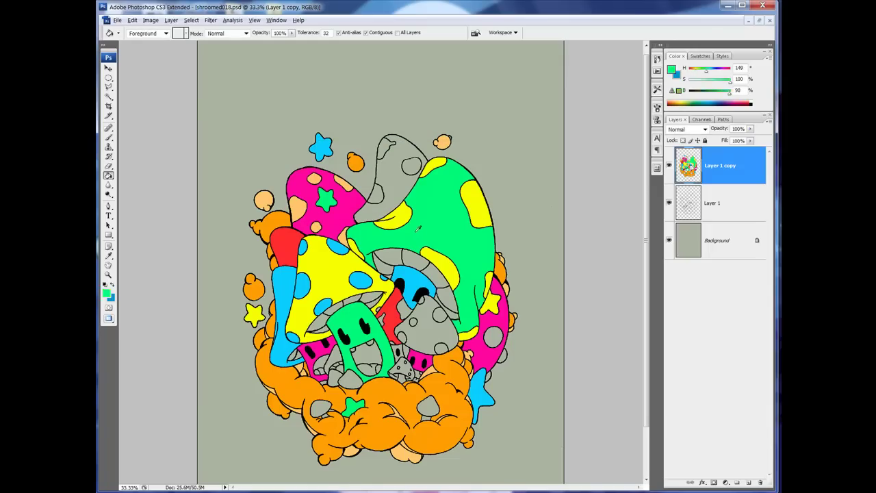
{"action": "left_click", "coordinate": [346, 204], "text": "alt"}
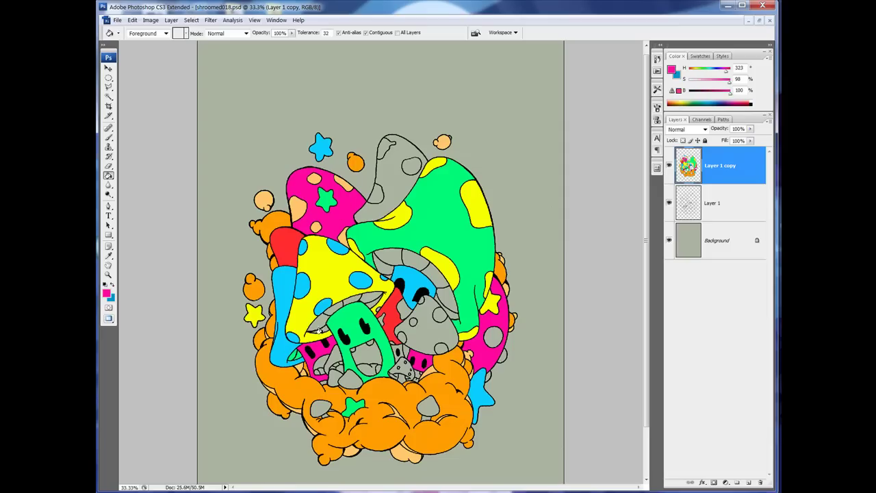
{"action": "left_click", "coordinate": [369, 301]}
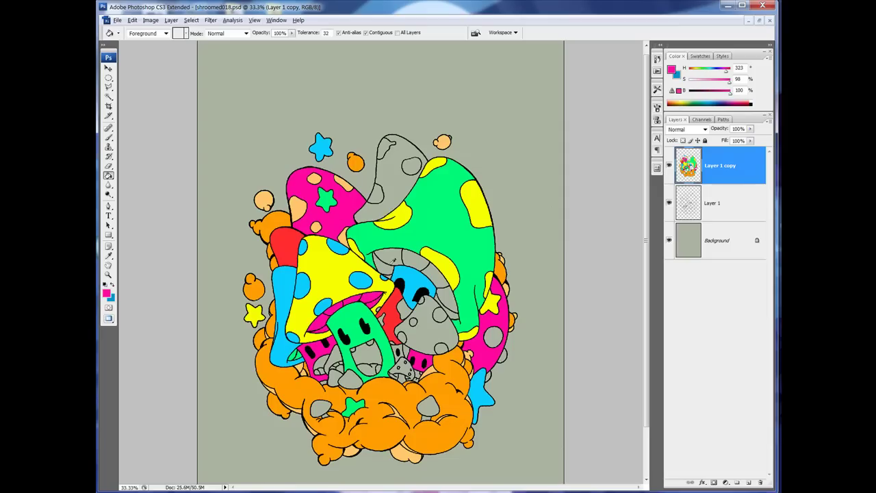
{"action": "left_click", "coordinate": [308, 368], "text": "alt"}
{"action": "left_click", "coordinate": [384, 270]}
{"action": "left_click", "coordinate": [727, 100]}
{"action": "left_click", "coordinate": [416, 336]}
{"action": "left_click", "coordinate": [394, 188]}
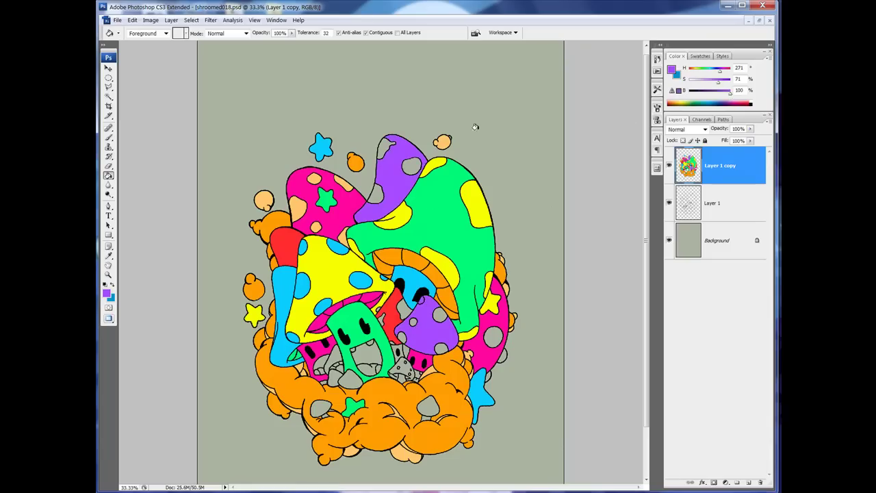
Fill the grey spots on both purple mushrooms yellow
{"action": "left_click", "coordinate": [685, 102]}
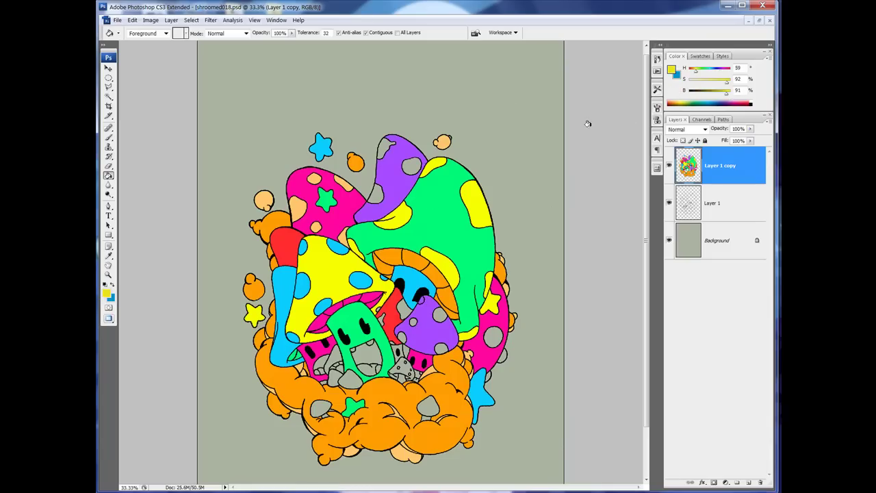
{"action": "left_click", "coordinate": [414, 322]}
{"action": "left_click", "coordinate": [402, 336]}
{"action": "left_click", "coordinate": [438, 315]}
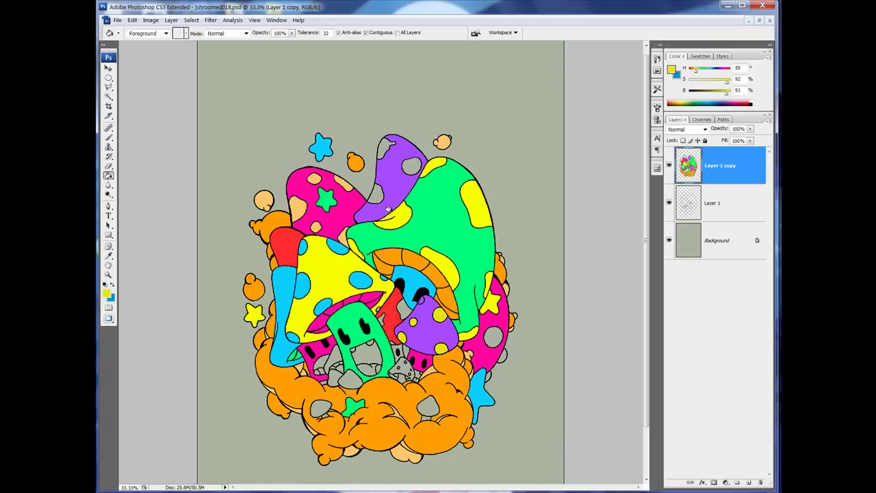
{"action": "left_click", "coordinate": [375, 195]}
{"action": "left_click", "coordinate": [411, 164]}
{"action": "left_click", "coordinate": [386, 146]}
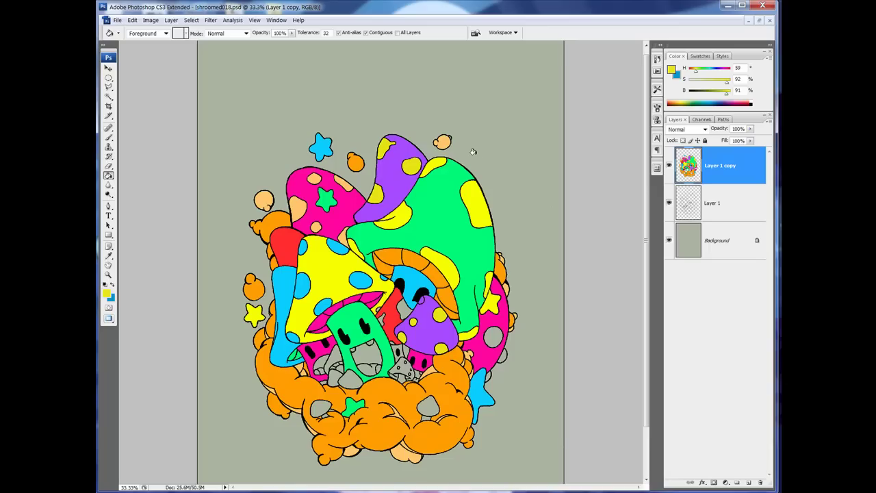
{"action": "key", "text": "ctrl+plus"}
{"action": "key", "text": "ctrl+plus"}
Reset colours to black and white and fill the small grey circle yellow
{"action": "key", "text": "b"}
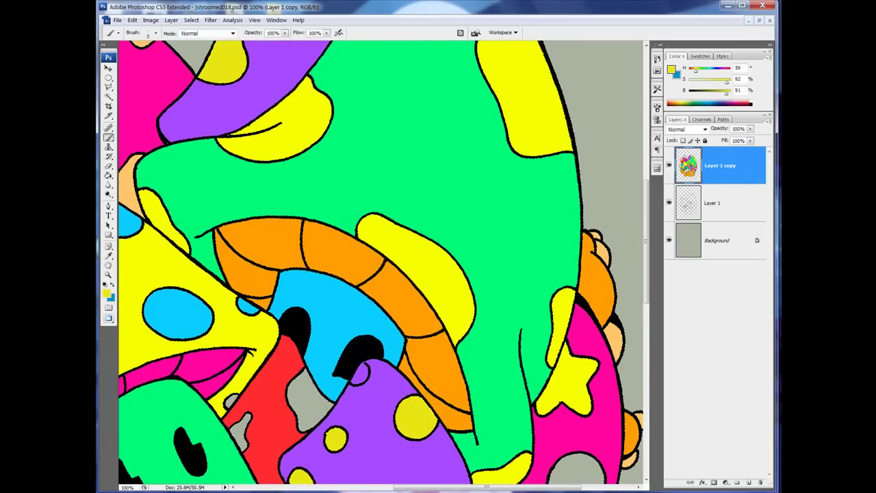
{"action": "key", "text": "d"}
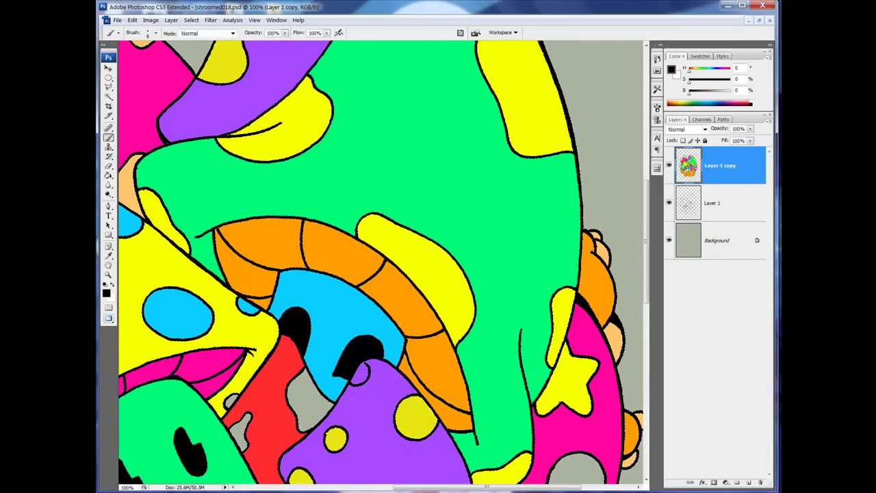
{"action": "key", "text": "g"}
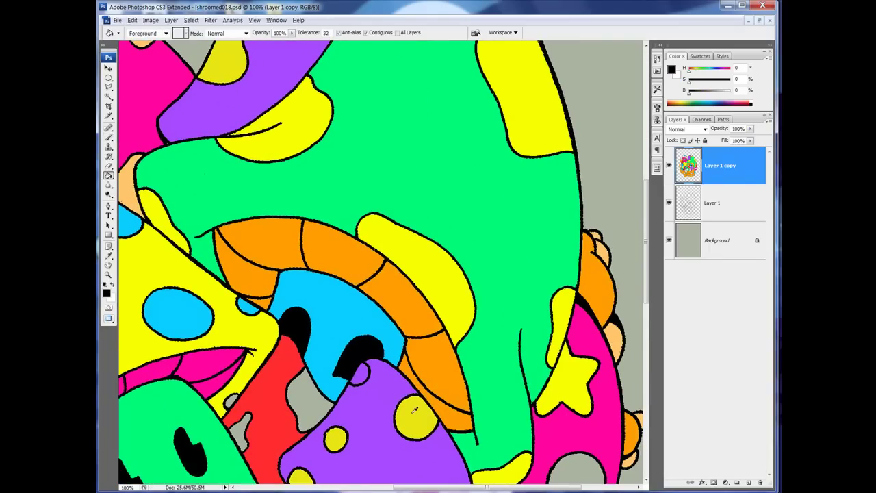
{"action": "left_click", "coordinate": [414, 410], "text": "alt"}
{"action": "left_click", "coordinate": [360, 375]}
{"action": "key", "text": "ctrl+0"}
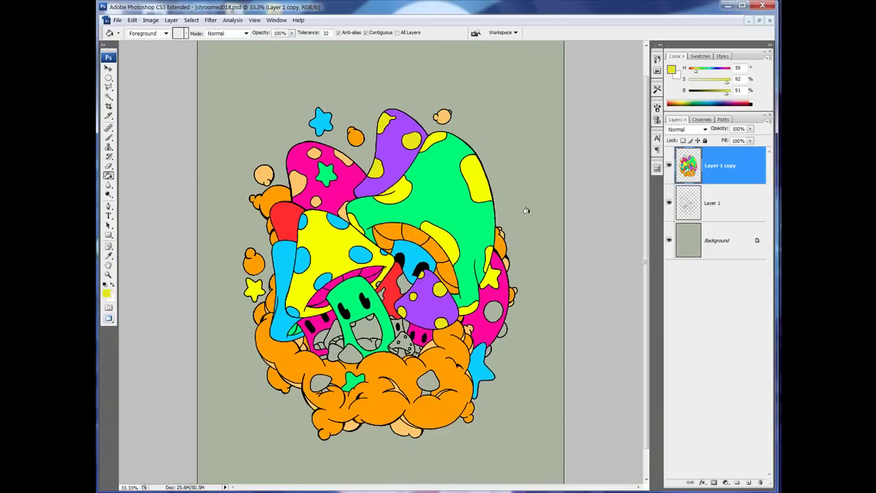
Fill the small grey gaps near the face and little mushroom cyan
{"action": "left_click", "coordinate": [425, 213], "text": "alt"}
{"action": "left_click", "coordinate": [382, 262], "text": "alt"}
{"action": "left_click", "coordinate": [374, 281]}
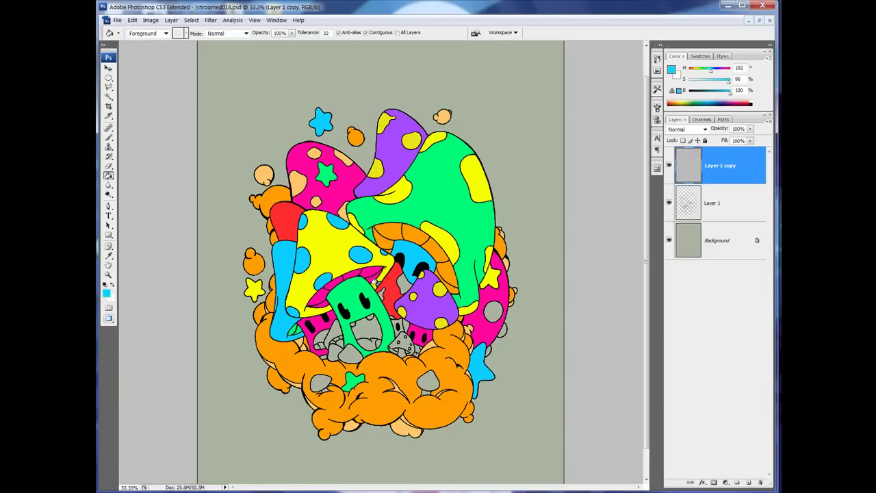
{"action": "left_click", "coordinate": [378, 292], "text": "alt"}
{"action": "left_click", "coordinate": [393, 160], "text": "alt"}
{"action": "left_click", "coordinate": [392, 320]}
{"action": "left_click", "coordinate": [415, 256], "text": "alt"}
{"action": "left_click", "coordinate": [391, 321]}
Fill the green character's mouth black and its tongue red
{"action": "left_click", "coordinate": [397, 227], "text": "alt"}
{"action": "left_click", "coordinate": [367, 327]}
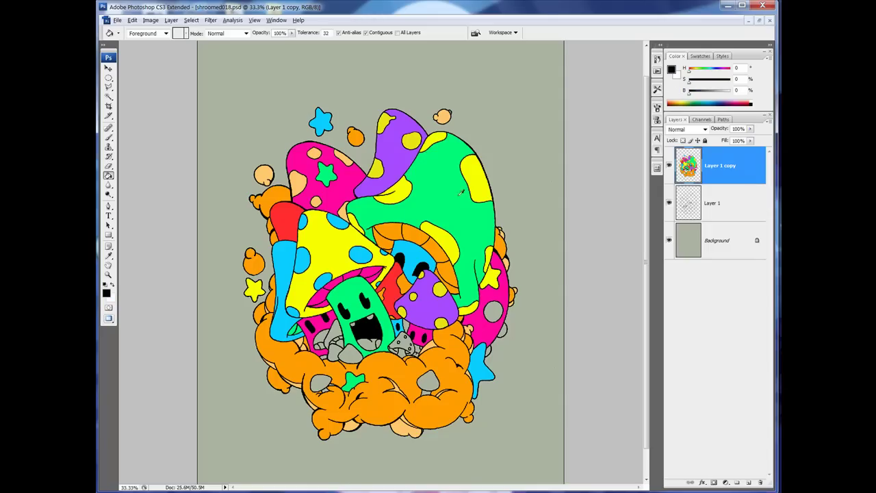
{"action": "left_click", "coordinate": [399, 280], "text": "alt"}
{"action": "left_click", "coordinate": [362, 341]}
Reset colours to make white the foreground and bucket-fill the green character's teeth white
{"action": "key", "text": "d"}
{"action": "key", "text": "x"}
{"action": "left_click", "coordinate": [370, 321]}
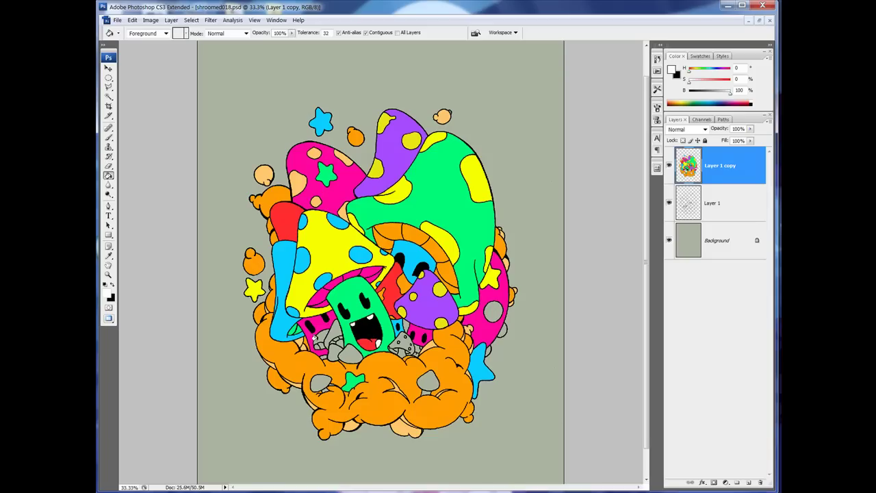
Fill part of the little pink mushroom red and a small grey patch white, using sampled colours
{"action": "left_click", "coordinate": [322, 332], "text": "alt"}
{"action": "left_click", "coordinate": [319, 336]}
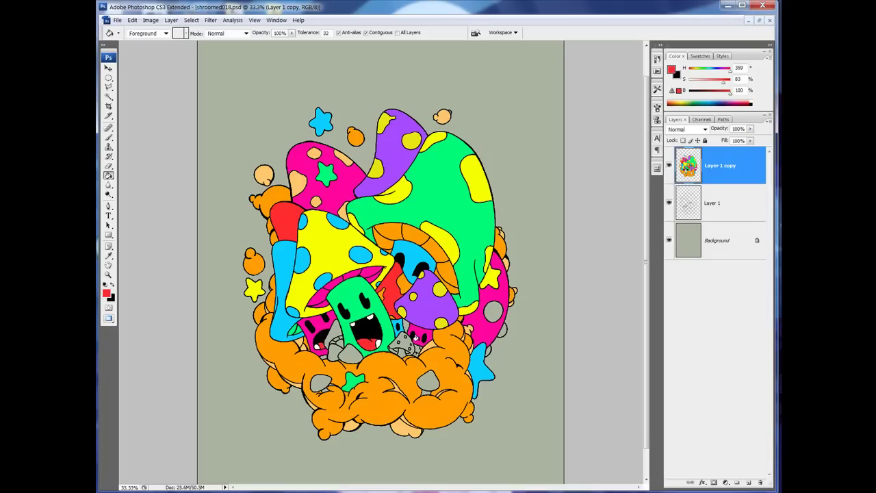
{"action": "left_click", "coordinate": [376, 313], "text": "alt"}
{"action": "left_click", "coordinate": [416, 346]}
{"action": "scroll", "coordinate": [443, 277], "scroll_direction": "up", "scroll_amount": 2}
{"action": "left_click", "coordinate": [419, 282], "text": "alt"}
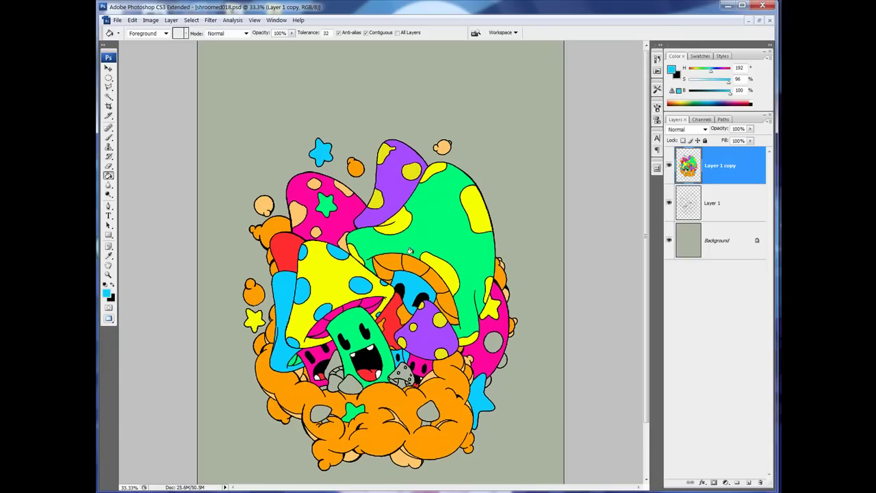
{"action": "scroll", "coordinate": [410, 250], "scroll_direction": "down", "scroll_amount": 2}
Fill the small grey areas below the green character purple and cyan, using sampled colours
{"action": "left_click", "coordinate": [331, 334], "text": "alt"}
{"action": "left_click", "coordinate": [316, 319], "text": "alt"}
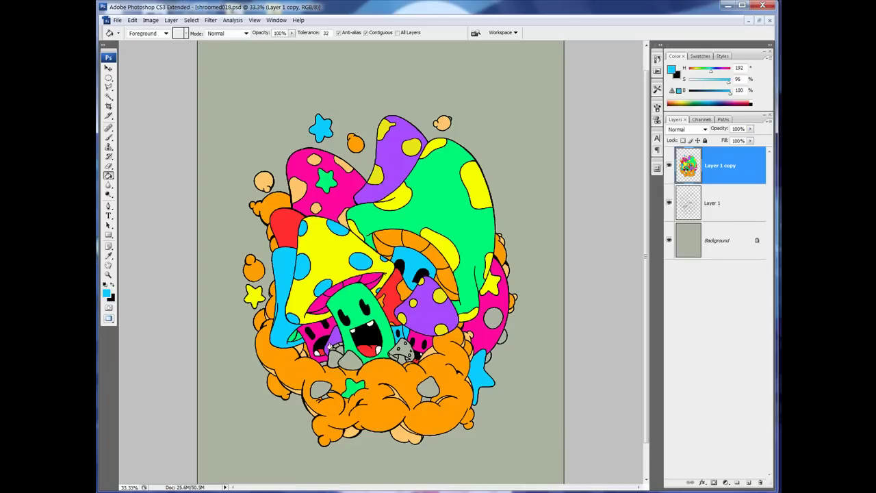
{"action": "left_click", "coordinate": [395, 259], "text": "alt"}
{"action": "left_click", "coordinate": [343, 200], "text": "alt"}
{"action": "left_click", "coordinate": [393, 167], "text": "alt"}
{"action": "left_click", "coordinate": [332, 358]}
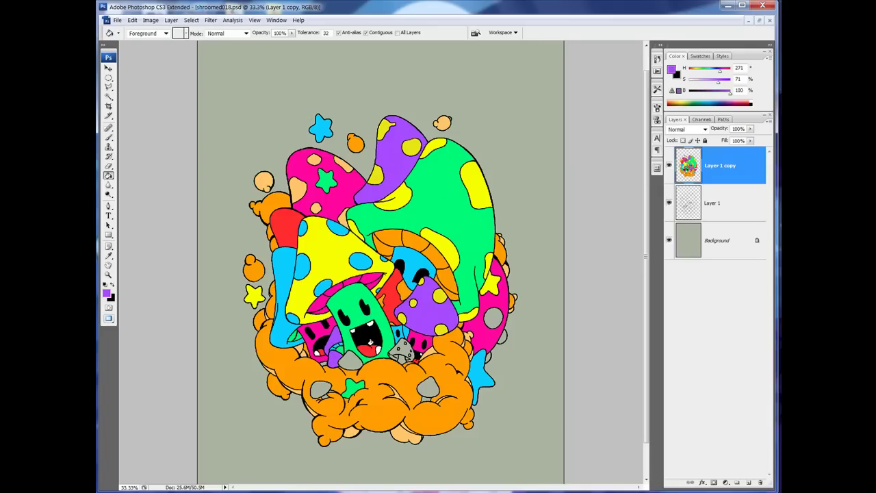
{"action": "left_click", "coordinate": [413, 263], "text": "alt"}
{"action": "left_click", "coordinate": [351, 359]}
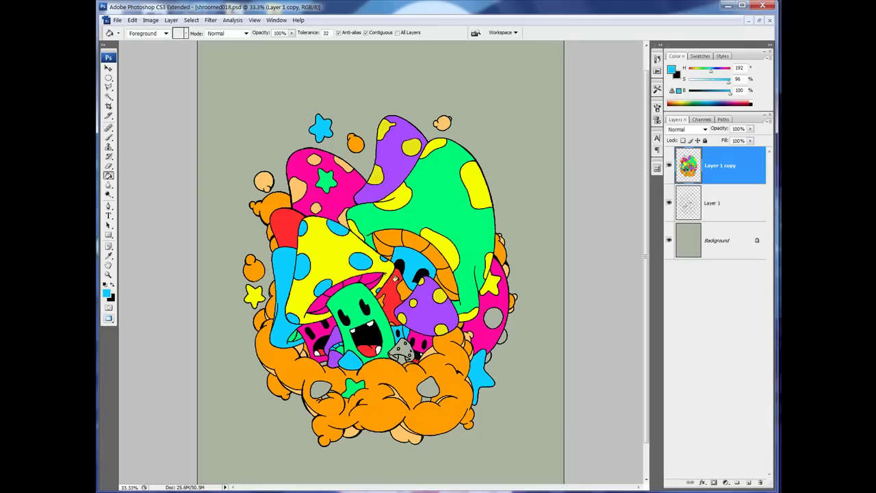
Fill the small grey mushroom purple, compare with undo, then fill a patch in the orange cloud cyan
{"action": "left_click", "coordinate": [393, 180], "text": "alt"}
{"action": "left_click", "coordinate": [402, 351]}
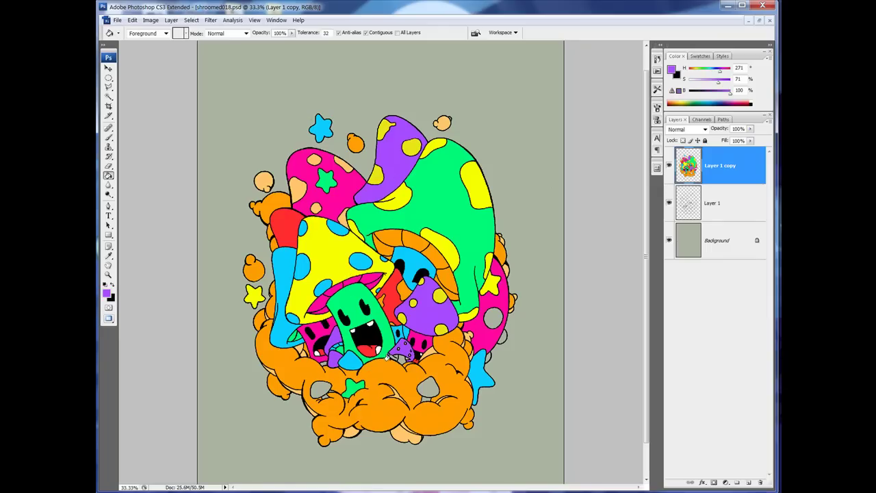
{"action": "key", "text": "ctrl+z"}
{"action": "key", "text": "ctrl+z"}
{"action": "left_click", "coordinate": [414, 261], "text": "alt"}
{"action": "left_click", "coordinate": [423, 388]}
Fill the small mushroom in the cloud pink and the grey spot on the pink mushroom peach
{"action": "left_click", "coordinate": [394, 359], "text": "alt"}
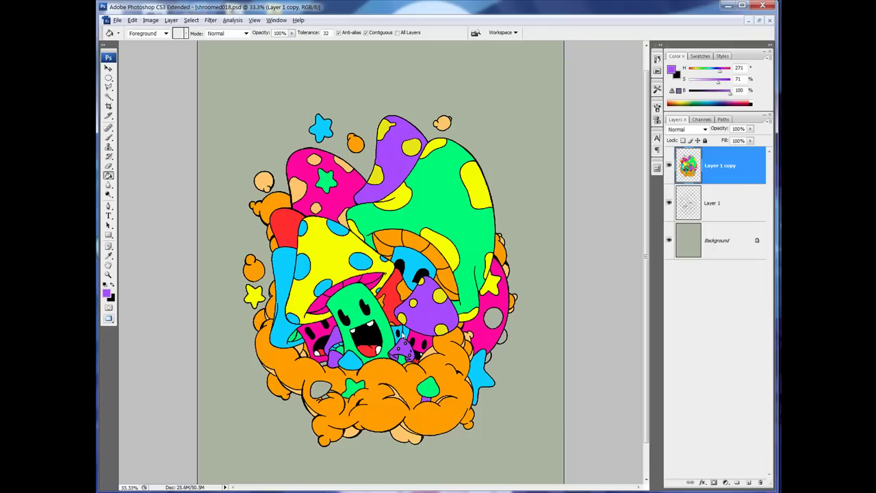
{"action": "left_click", "coordinate": [353, 288], "text": "alt"}
{"action": "left_click", "coordinate": [318, 387]}
{"action": "left_click", "coordinate": [332, 367], "text": "alt"}
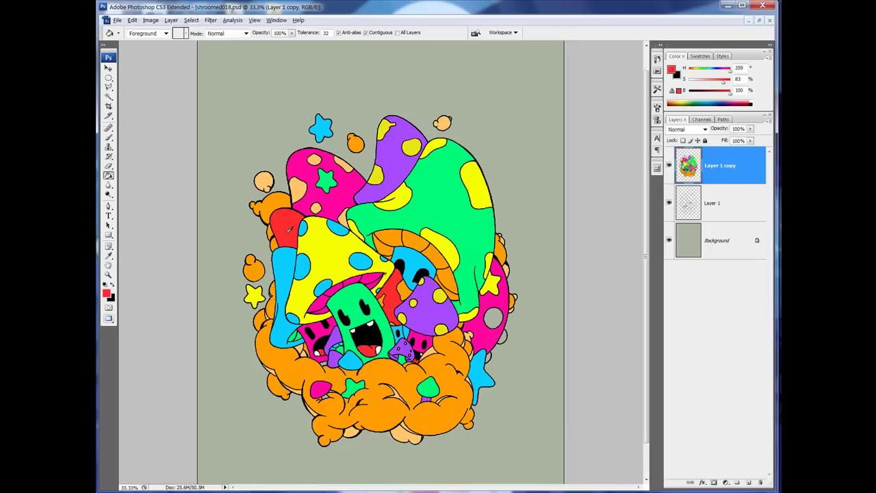
{"action": "left_click", "coordinate": [351, 426], "text": "alt"}
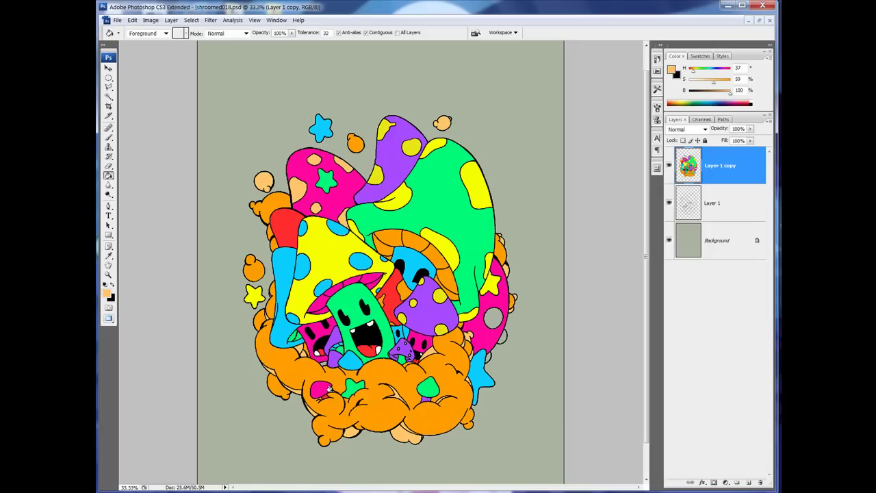
{"action": "left_click", "coordinate": [510, 281], "text": "alt"}
{"action": "left_click", "coordinate": [514, 294], "text": "alt"}
{"action": "left_click", "coordinate": [493, 317]}
Select every green area with Contiguous off, copy it to a new layer, and lock transparency
{"action": "key", "text": "w"}
{"action": "left_click", "coordinate": [352, 300]}
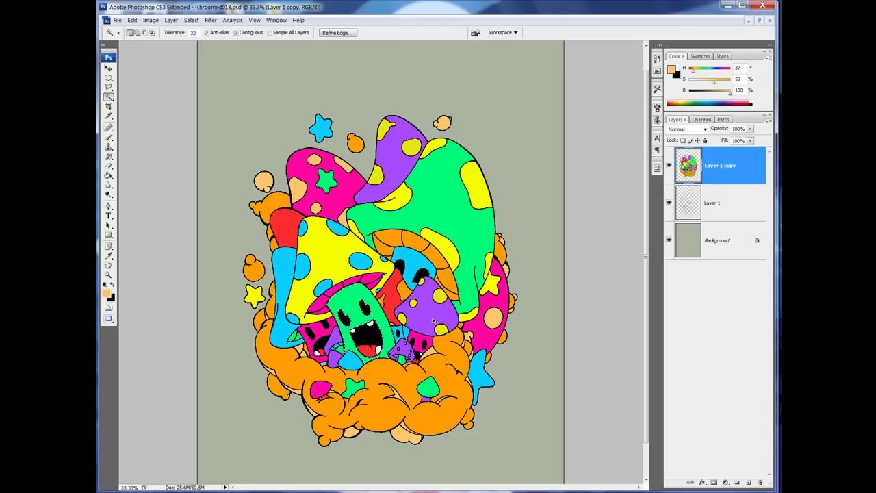
{"action": "left_click", "coordinate": [194, 33]}
{"action": "left_click", "coordinate": [237, 32]}
{"action": "left_click", "coordinate": [358, 301]}
{"action": "key", "text": "ctrl+j"}
{"action": "left_click", "coordinate": [683, 140]}
With an enlarged soft brush, shade the green creature's body and the green mushroom's edges darker green
{"action": "key", "text": "b"}
{"action": "left_click", "coordinate": [354, 291], "text": "alt"}
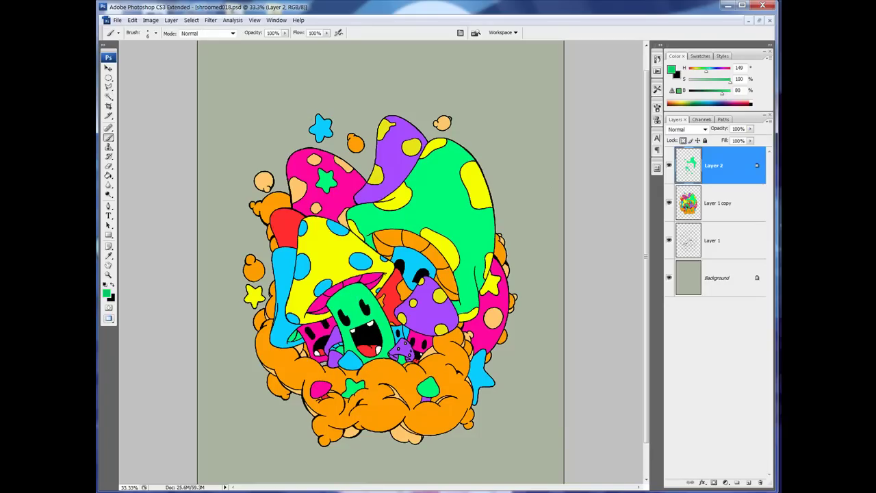
{"action": "left_click", "coordinate": [152, 33]}
{"action": "left_click_drag", "start_coordinate": [172, 79], "coordinate": [180, 80]}
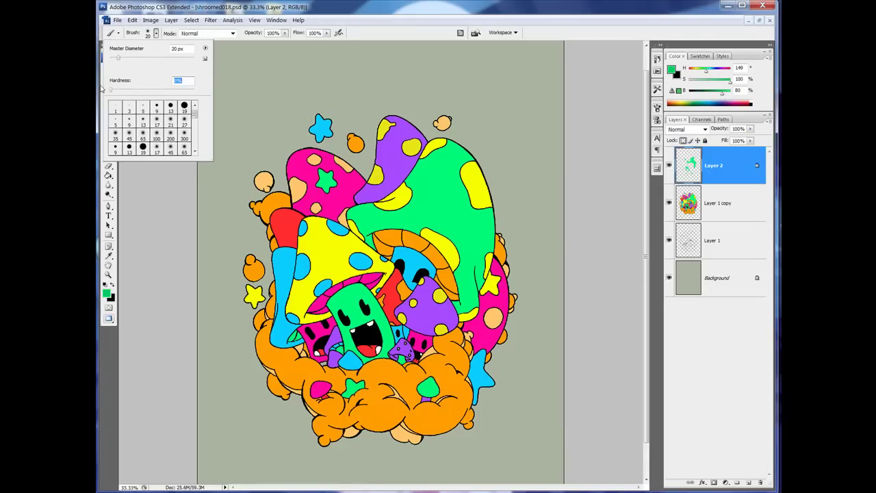
{"action": "key", "text": "Return"}
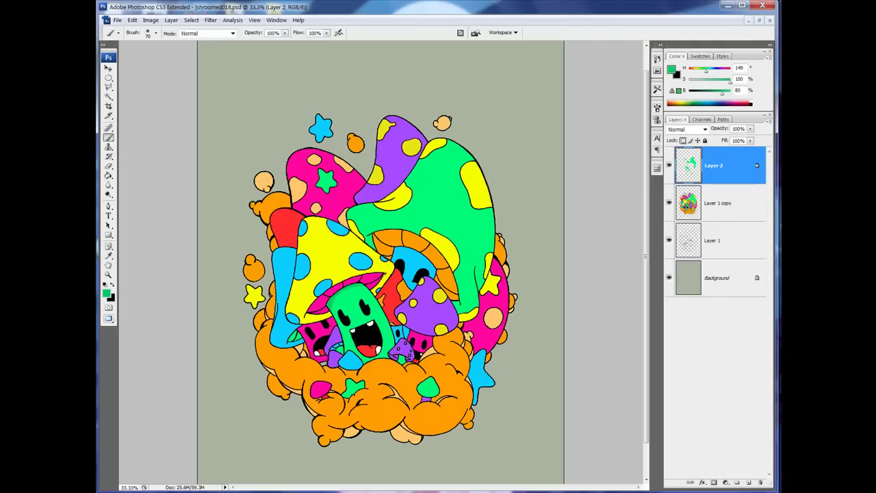
{"action": "left_click_drag", "start_coordinate": [387, 308], "coordinate": [389, 338]}
{"action": "left_click_drag", "start_coordinate": [359, 286], "coordinate": [378, 308]}
{"action": "left_click_drag", "start_coordinate": [364, 306], "coordinate": [370, 314]}
{"action": "left_click_drag", "start_coordinate": [474, 271], "coordinate": [467, 320]}
{"action": "mouse_move", "coordinate": [492, 251]}
{"action": "left_mouse_down"}
{"action": "mouse_move", "coordinate": [489, 200]}
{"action": "mouse_move", "coordinate": [449, 144]}
{"action": "left_mouse_up"}
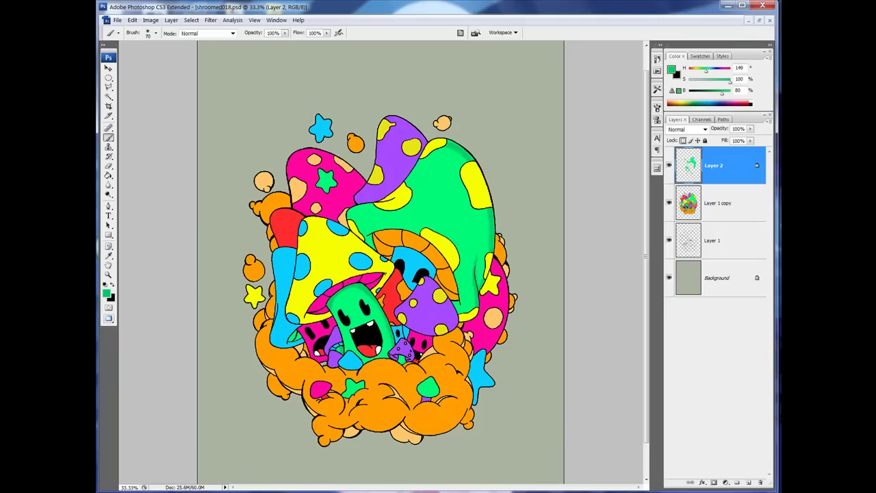
{"action": "left_click_drag", "start_coordinate": [370, 235], "coordinate": [376, 250]}
Paint pale mint highlights below the mouth, along the green cap's edges and on the lower body
{"action": "left_click_drag", "start_coordinate": [721, 94], "coordinate": [730, 94]}
{"action": "left_click_drag", "start_coordinate": [729, 82], "coordinate": [717, 81]}
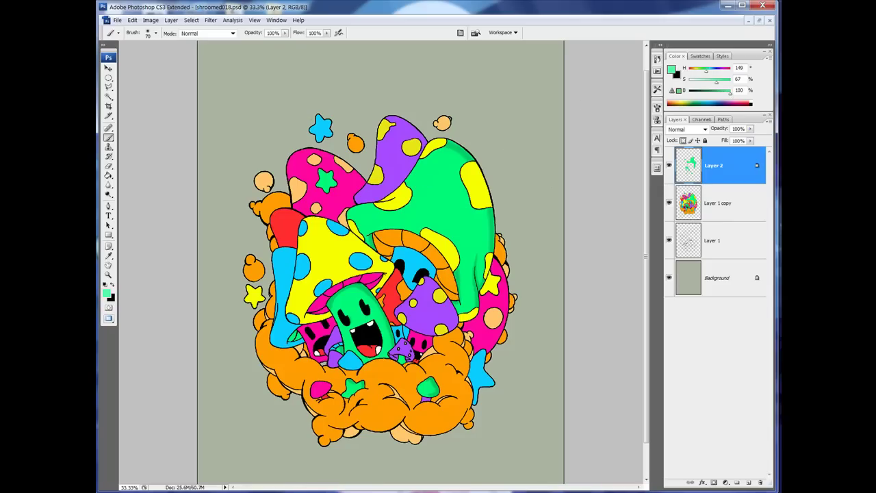
{"action": "left_click_drag", "start_coordinate": [346, 351], "coordinate": [341, 330]}
{"action": "left_click_drag", "start_coordinate": [354, 237], "coordinate": [442, 145]}
{"action": "left_click", "coordinate": [701, 81]}
{"action": "left_click_drag", "start_coordinate": [407, 186], "coordinate": [430, 155]}
{"action": "left_click_drag", "start_coordinate": [347, 352], "coordinate": [347, 327]}
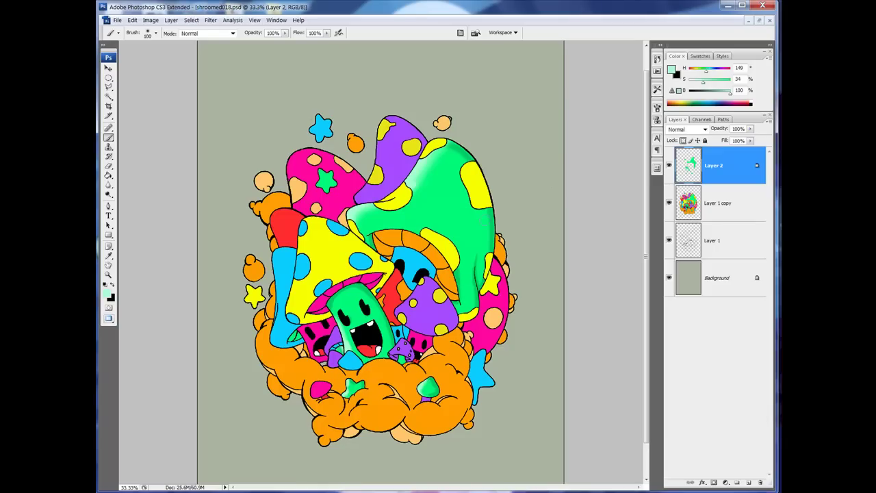
{"action": "left_click_drag", "start_coordinate": [373, 232], "coordinate": [420, 229]}
{"action": "key", "text": "w"}
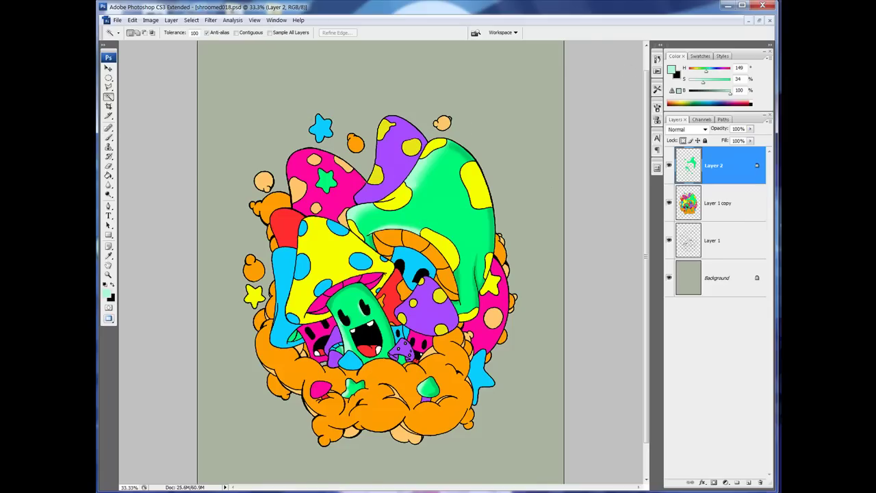
From Layer 1 copy, select all pink areas, copy them to a new layer, and lock transparency
{"action": "left_click", "coordinate": [712, 203]}
{"action": "left_click", "coordinate": [344, 186]}
{"action": "key", "text": "ctrl+j"}
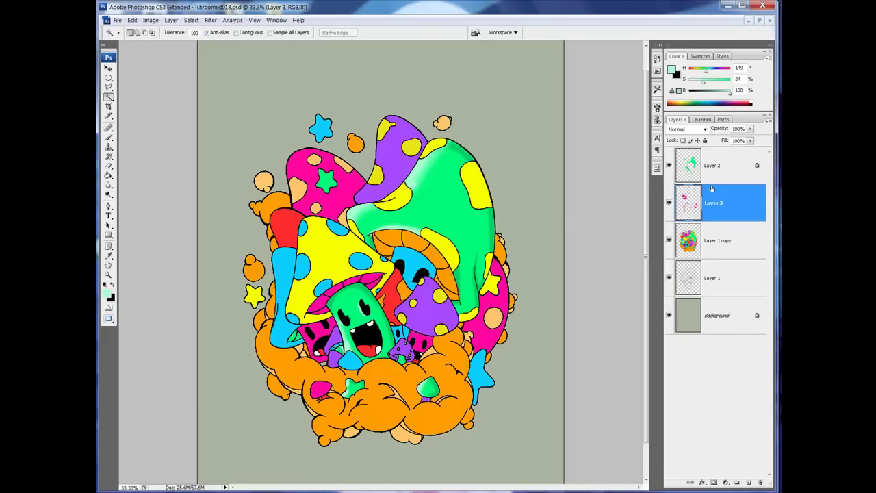
{"action": "left_click", "coordinate": [683, 141]}
Shade the pink mushroom cap and the lower-right mushroom with a larger deep-pink brush
{"action": "key", "text": "b"}
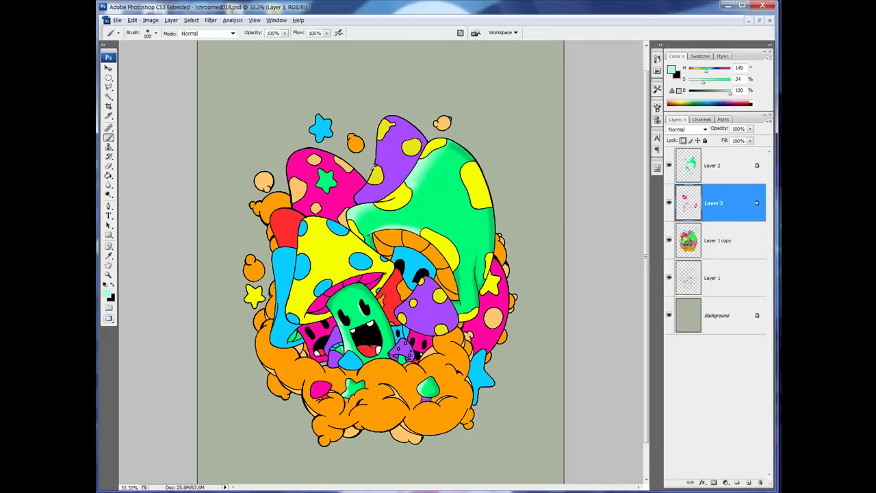
{"action": "left_click", "coordinate": [730, 103]}
{"action": "key", "text": "bracketright"}
{"action": "key", "text": "bracketright"}
{"action": "key", "text": "bracketright"}
{"action": "scroll", "coordinate": [381, 272], "scroll_direction": "up", "scroll_amount": 2}
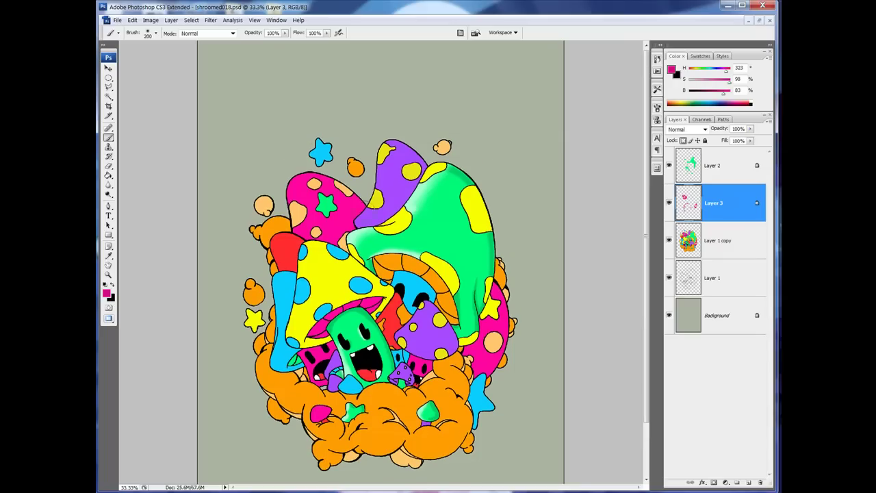
{"action": "left_click_drag", "start_coordinate": [307, 171], "coordinate": [330, 182]}
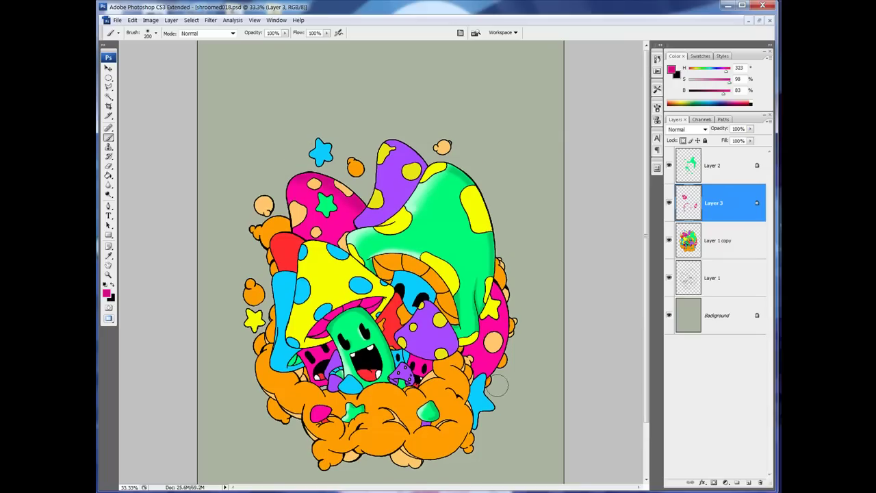
{"action": "left_click_drag", "start_coordinate": [455, 378], "coordinate": [470, 349]}
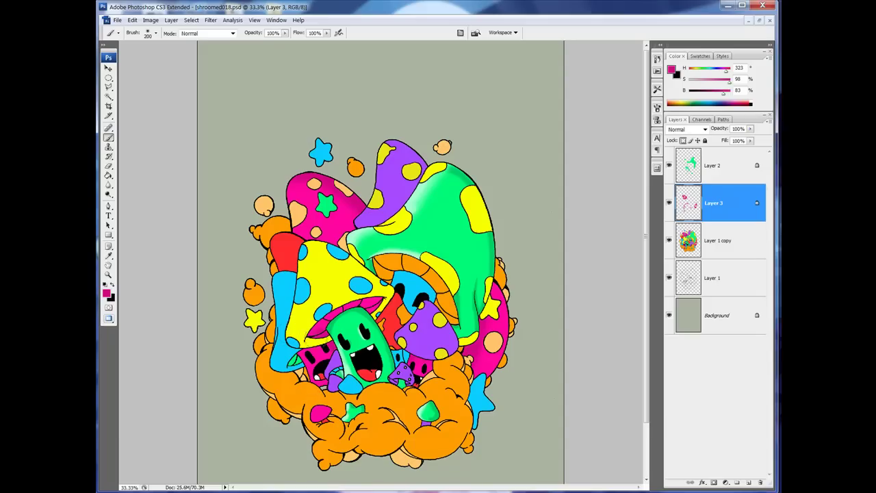
Switch the paint to pale pink, adjust the brush size, and sample deep magenta from the artwork
{"action": "key", "text": "bracketleft"}
{"action": "key", "text": "bracketright"}
{"action": "key", "text": "bracketright"}
{"action": "key", "text": "bracketright"}
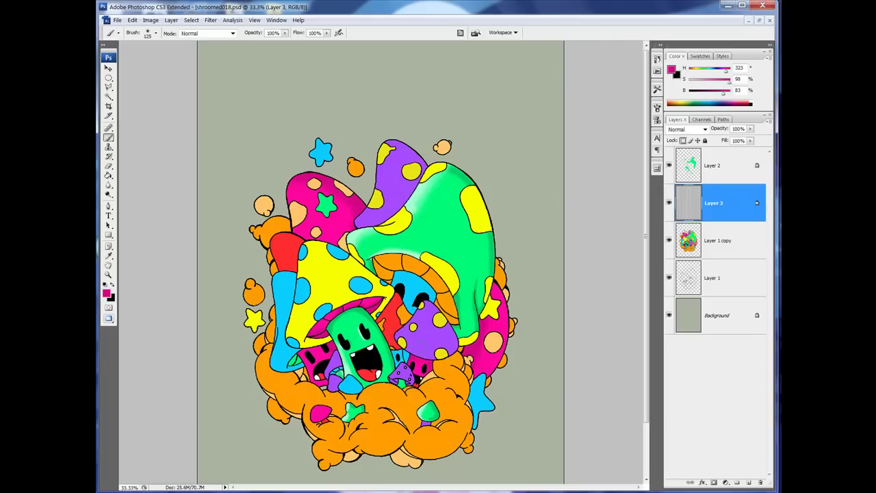
{"action": "left_click_drag", "start_coordinate": [724, 94], "coordinate": [711, 82]}
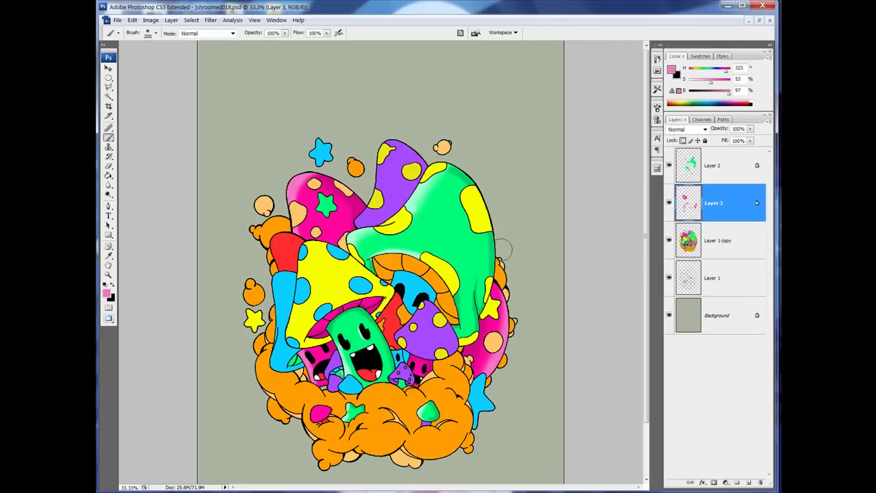
{"action": "key", "text": "bracketleft"}
{"action": "key", "text": "bracketleft"}
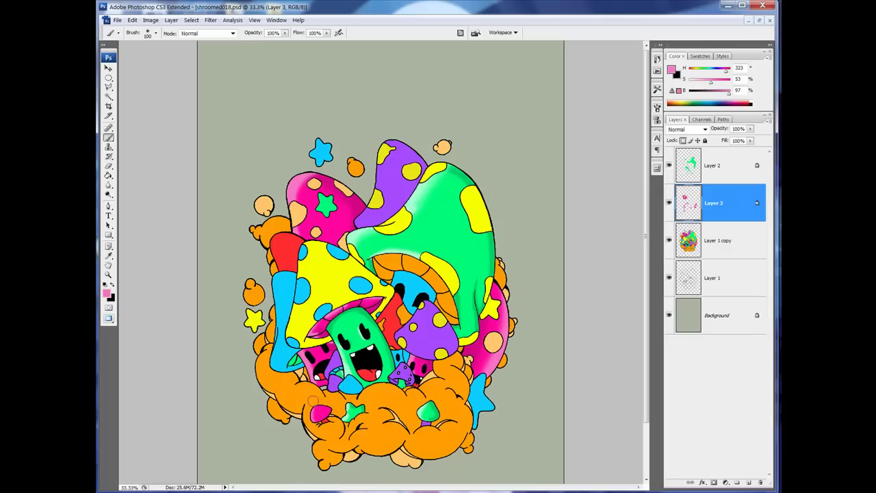
{"action": "left_click", "coordinate": [322, 412], "text": "alt"}
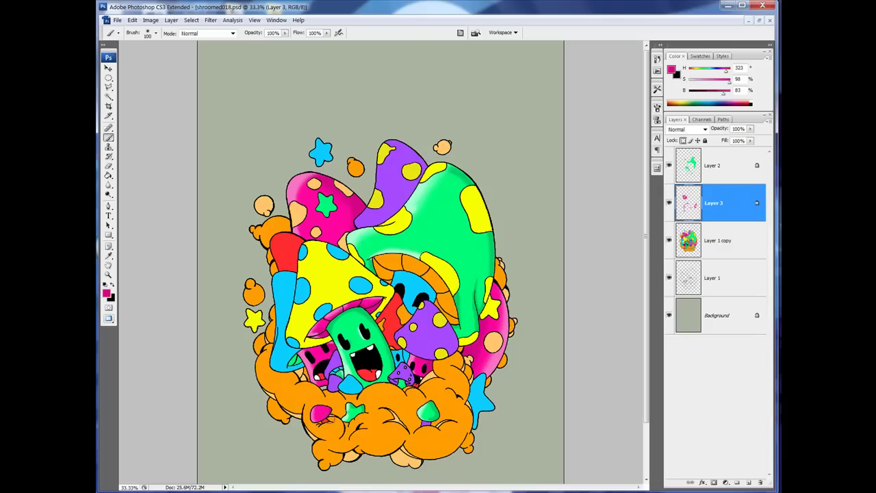
Select all yellow areas on the flat colour layer, copy them to a new layer, and lock transparency
{"action": "key", "text": "w"}
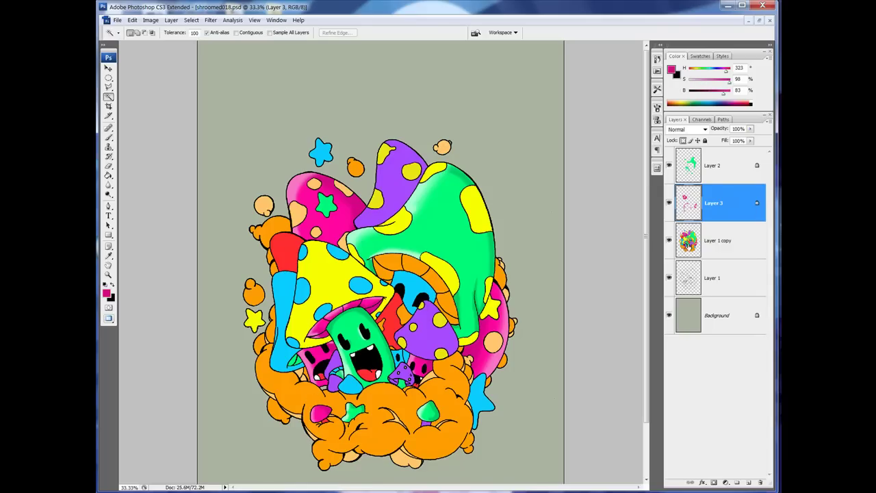
{"action": "key", "text": "alt+bracketleft"}
{"action": "left_click", "coordinate": [335, 278]}
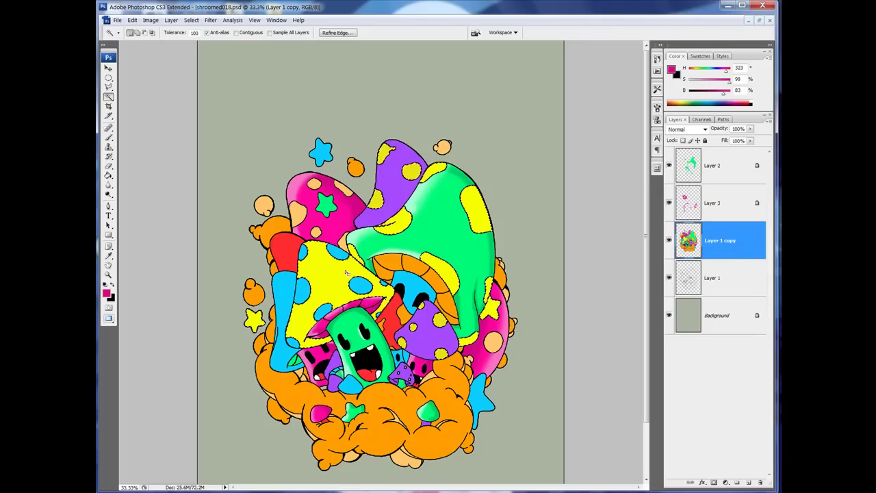
{"action": "key", "text": "ctrl+j"}
{"action": "left_click", "coordinate": [683, 140]}
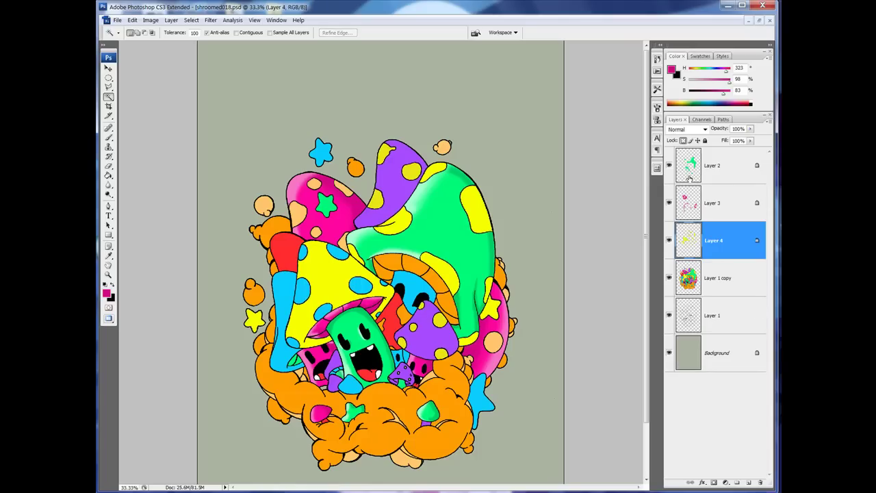
Sample the yellow, darken it, and paint darker yellow shading on the yellow cap rims
{"action": "key", "text": "b"}
{"action": "left_click", "coordinate": [481, 211], "text": "alt"}
{"action": "left_click_drag", "start_coordinate": [730, 96], "coordinate": [725, 94]}
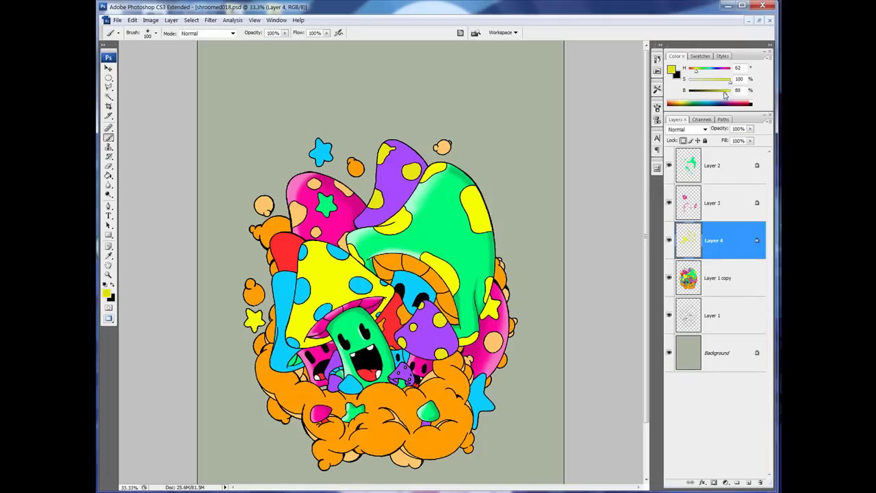
{"action": "key", "text": "bracketright"}
{"action": "key", "text": "bracketright"}
{"action": "key", "text": "bracketleft"}
{"action": "key", "text": "bracketleft"}
{"action": "key", "text": "bracketleft"}
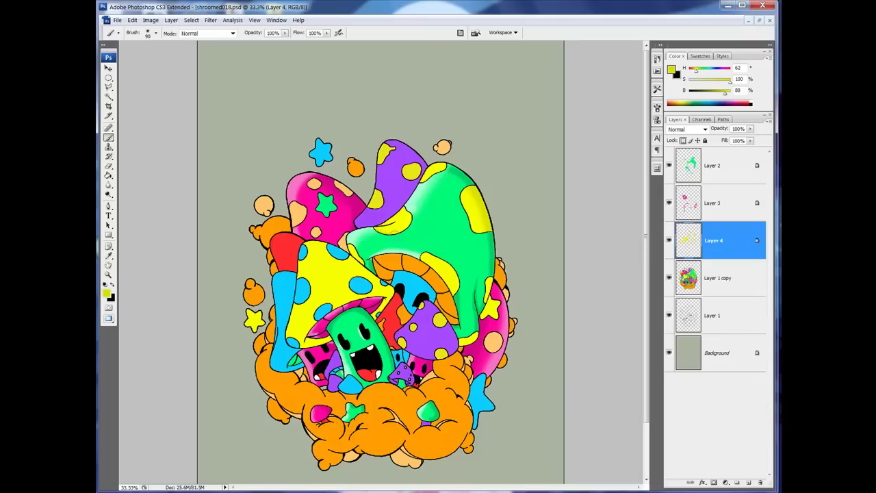
{"action": "left_click_drag", "start_coordinate": [456, 288], "coordinate": [445, 264]}
{"action": "left_click_drag", "start_coordinate": [460, 342], "coordinate": [477, 337]}
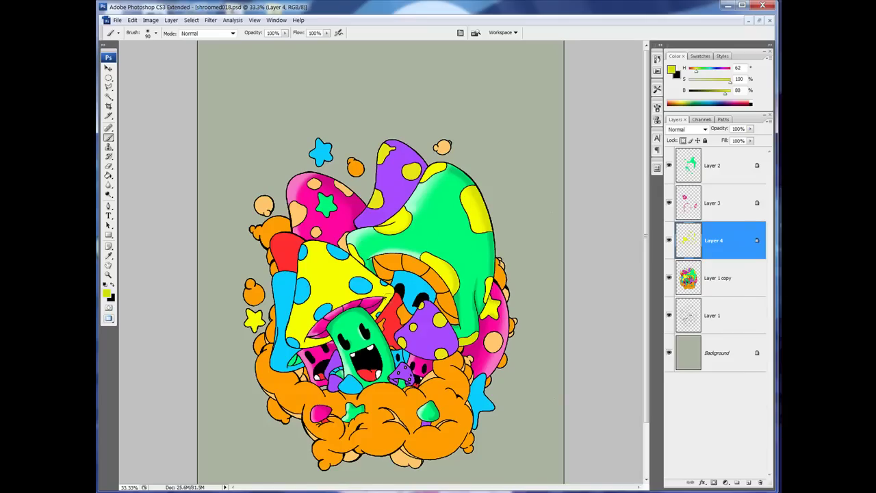
Paint pale yellow highlights on the yellow cap's left edge and the yellow spots, then zoom out
{"action": "key", "text": "bracketright"}
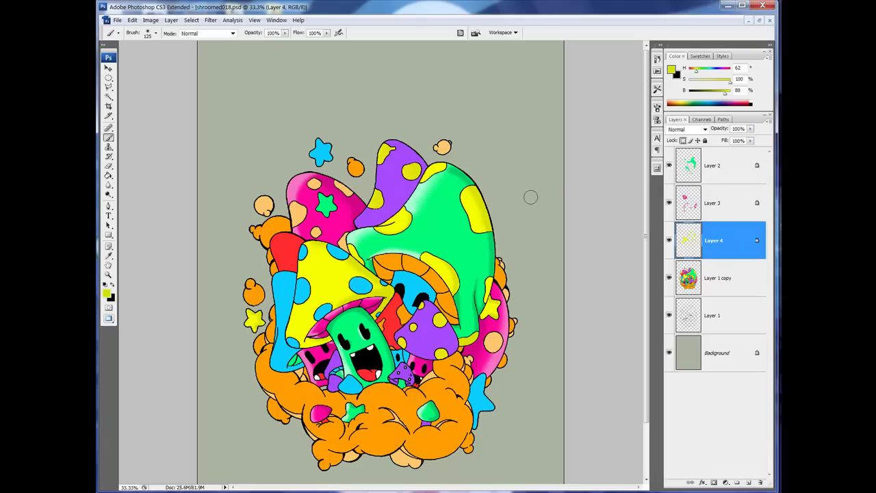
{"action": "left_click_drag", "start_coordinate": [726, 94], "coordinate": [698, 82]}
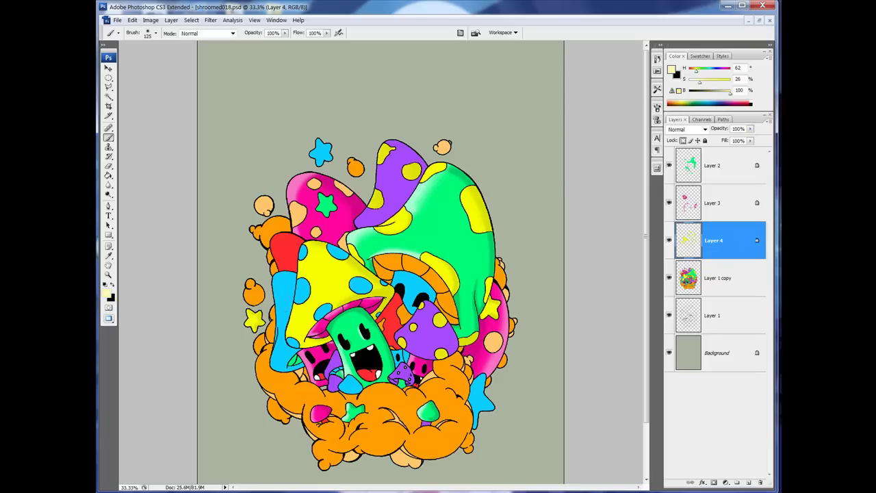
{"action": "key", "text": "bracketright"}
{"action": "key", "text": "bracketright"}
{"action": "key", "text": "bracketright"}
{"action": "left_click_drag", "start_coordinate": [301, 342], "coordinate": [309, 262]}
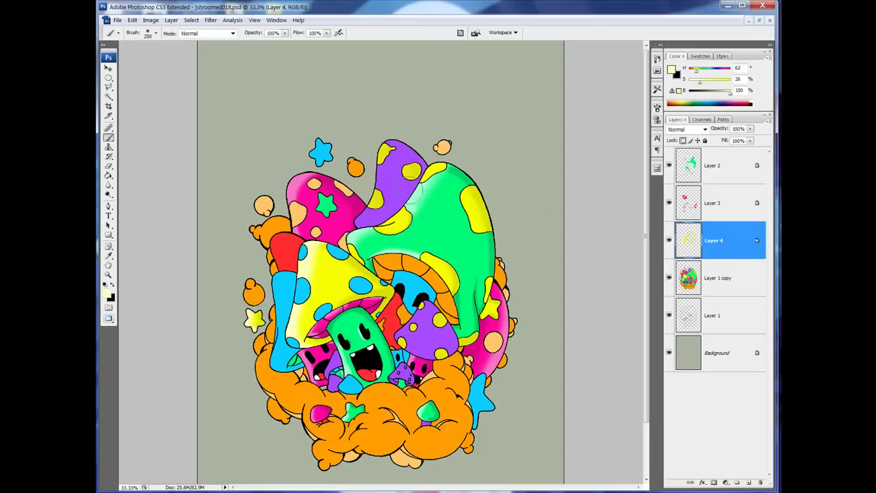
{"action": "left_click_drag", "start_coordinate": [419, 192], "coordinate": [414, 172]}
{"action": "left_click_drag", "start_coordinate": [376, 204], "coordinate": [370, 164]}
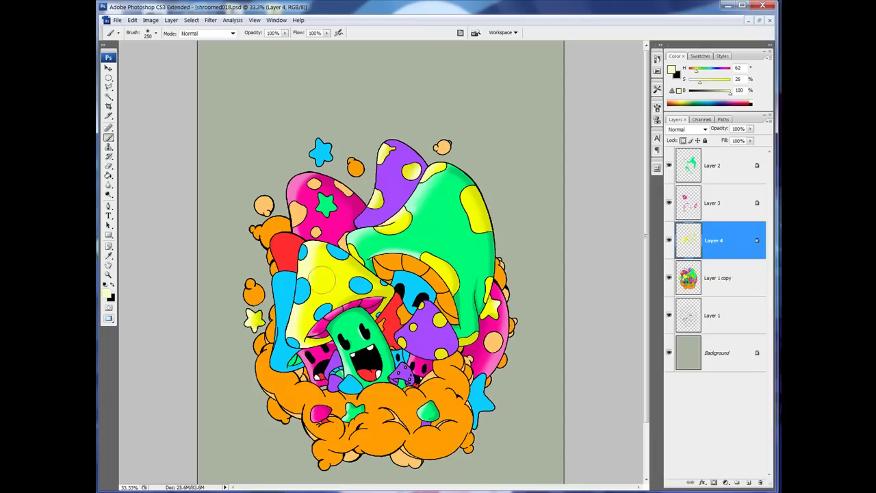
{"action": "key", "text": "ctrl+minus"}
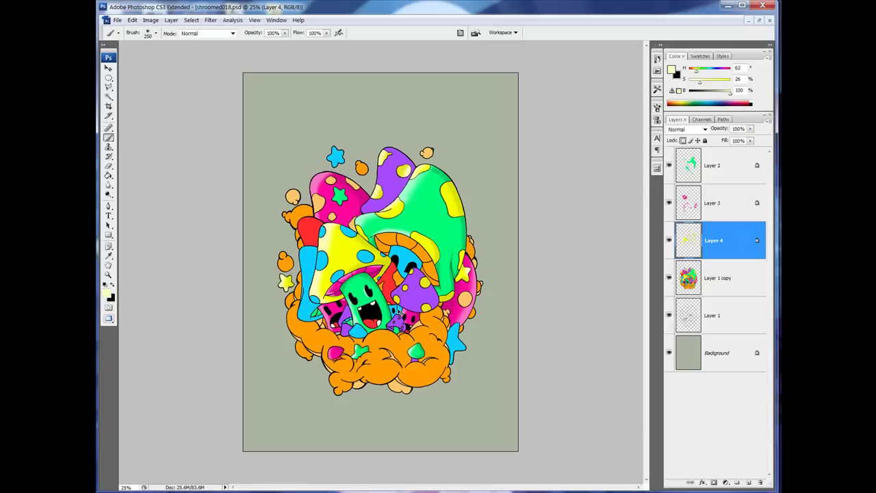
Select all orange areas on the flat colour layer, copy them to a new layer, and lock transparency
{"action": "key", "text": "w"}
{"action": "left_click", "coordinate": [675, 270]}
{"action": "left_click", "coordinate": [424, 338]}
{"action": "key", "text": "ctrl+j"}
{"action": "left_click", "coordinate": [683, 140]}
Set a peach foreground colour and paint peach highlights across the lower-left orange cloud
{"action": "key", "text": "b"}
{"action": "left_click", "coordinate": [403, 343], "text": "alt"}
{"action": "key", "text": "ctrl+plus"}
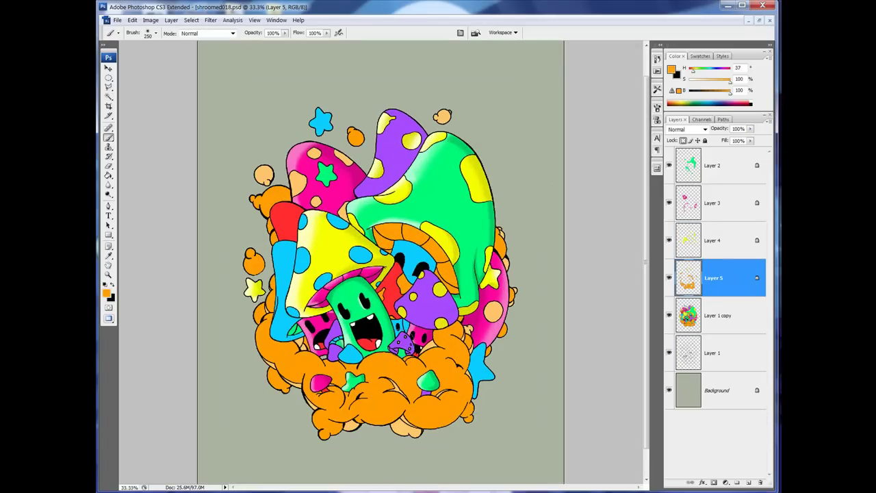
{"action": "left_click", "coordinate": [106, 293]}
{"action": "left_click_drag", "start_coordinate": [550, 127], "coordinate": [486, 127]}
{"action": "left_click", "coordinate": [465, 128]}
{"action": "left_click", "coordinate": [627, 121]}
{"action": "left_click_drag", "start_coordinate": [288, 367], "coordinate": [274, 390]}
{"action": "mouse_move", "coordinate": [278, 349]}
{"action": "left_mouse_down"}
{"action": "mouse_move", "coordinate": [264, 369]}
{"action": "mouse_move", "coordinate": [259, 308]}
{"action": "mouse_move", "coordinate": [267, 288]}
{"action": "left_mouse_up"}
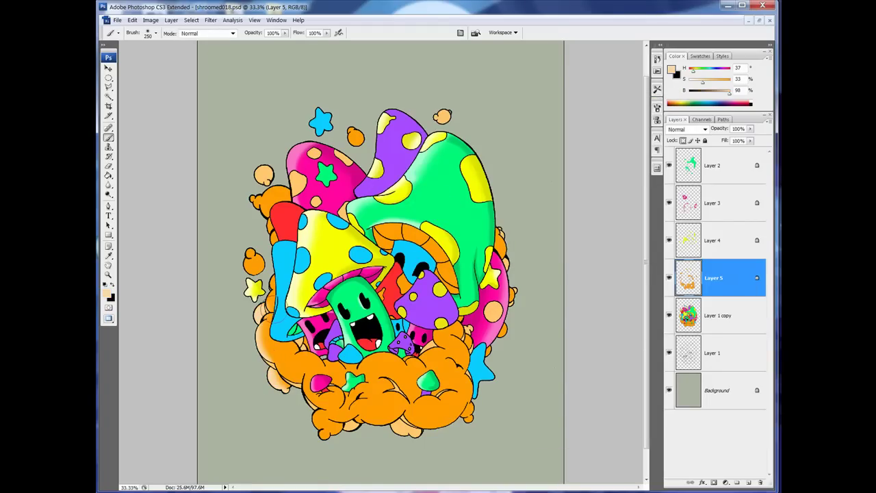
With a smaller brush at about 40% opacity, paint soft lighter orange over the cloud
{"action": "key", "text": "bracketleft"}
{"action": "key", "text": "bracketleft"}
{"action": "key", "text": "bracketleft"}
{"action": "left_click_drag", "start_coordinate": [284, 33], "coordinate": [259, 44]}
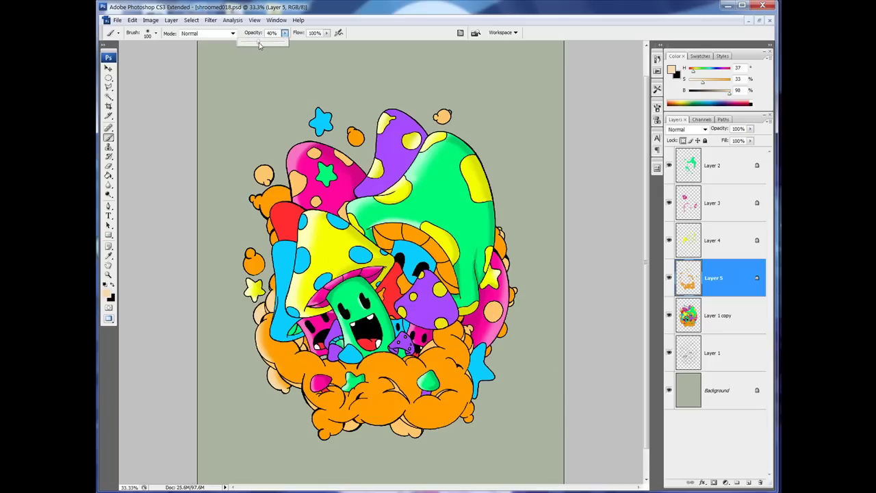
{"action": "left_click", "coordinate": [323, 363]}
{"action": "left_click_drag", "start_coordinate": [316, 383], "coordinate": [406, 405]}
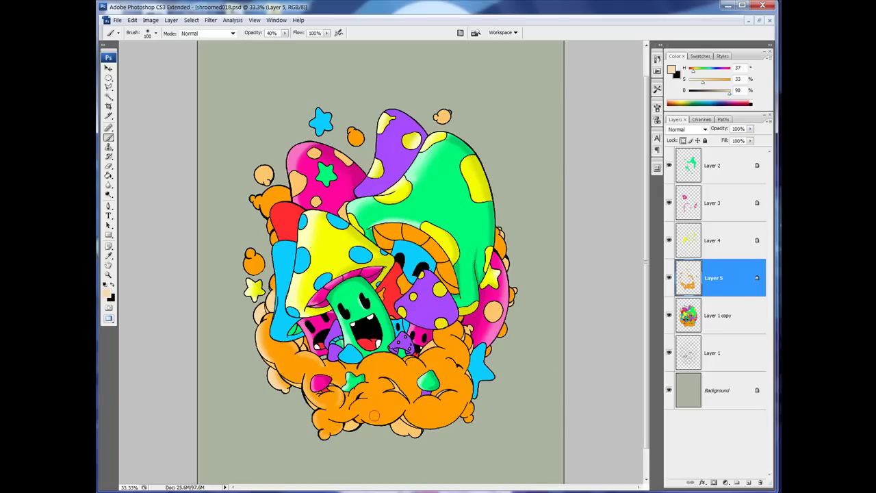
{"action": "left_click_drag", "start_coordinate": [403, 365], "coordinate": [356, 357]}
{"action": "mouse_move", "coordinate": [397, 425]}
{"action": "left_mouse_down"}
{"action": "mouse_move", "coordinate": [335, 416]}
{"action": "mouse_move", "coordinate": [402, 399]}
{"action": "mouse_move", "coordinate": [388, 383]}
{"action": "left_mouse_up"}
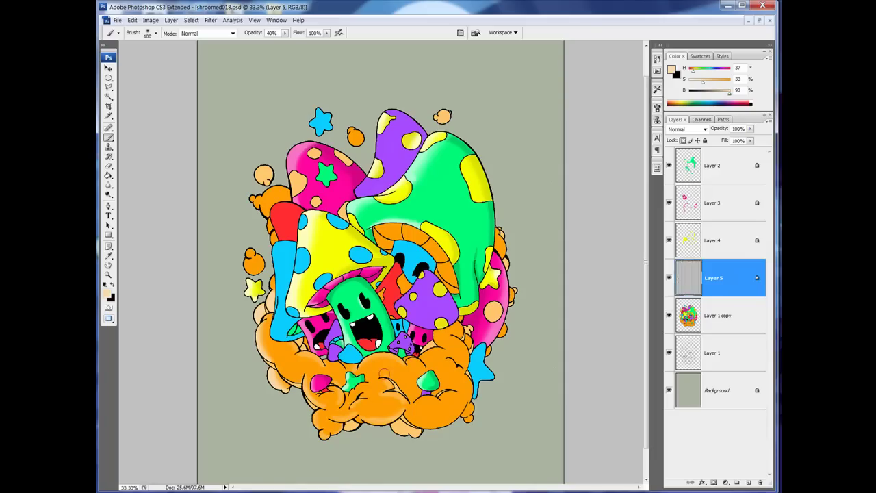
Highlight the orange cloud edges and the small orange bubbles in light yellow
{"action": "left_click", "coordinate": [682, 103]}
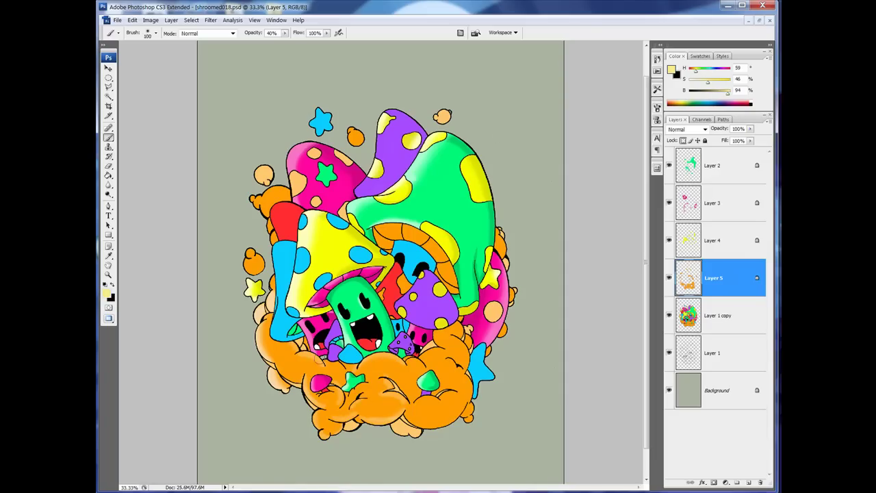
{"action": "mouse_move", "coordinate": [303, 378]}
{"action": "left_mouse_down"}
{"action": "mouse_move", "coordinate": [274, 361]}
{"action": "mouse_move", "coordinate": [287, 358]}
{"action": "left_mouse_up"}
{"action": "left_click_drag", "start_coordinate": [323, 428], "coordinate": [319, 411]}
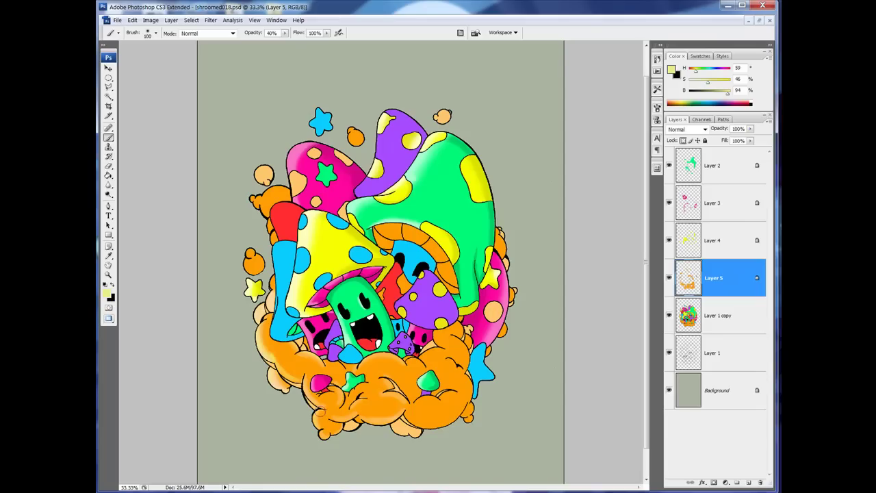
{"action": "key", "text": "bracketright"}
{"action": "key", "text": "bracketright"}
{"action": "left_click_drag", "start_coordinate": [414, 397], "coordinate": [441, 404]}
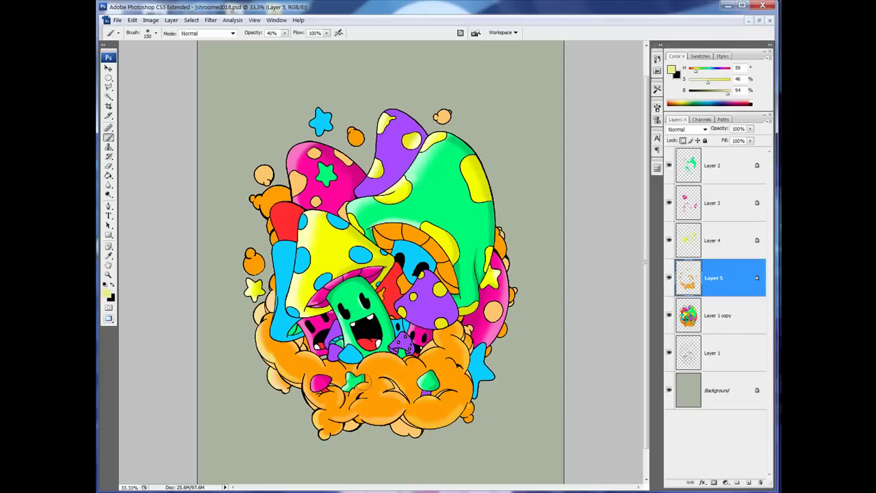
{"action": "left_click_drag", "start_coordinate": [261, 191], "coordinate": [265, 217]}
{"action": "left_click_drag", "start_coordinate": [508, 255], "coordinate": [504, 233]}
{"action": "left_click_drag", "start_coordinate": [505, 335], "coordinate": [491, 348]}
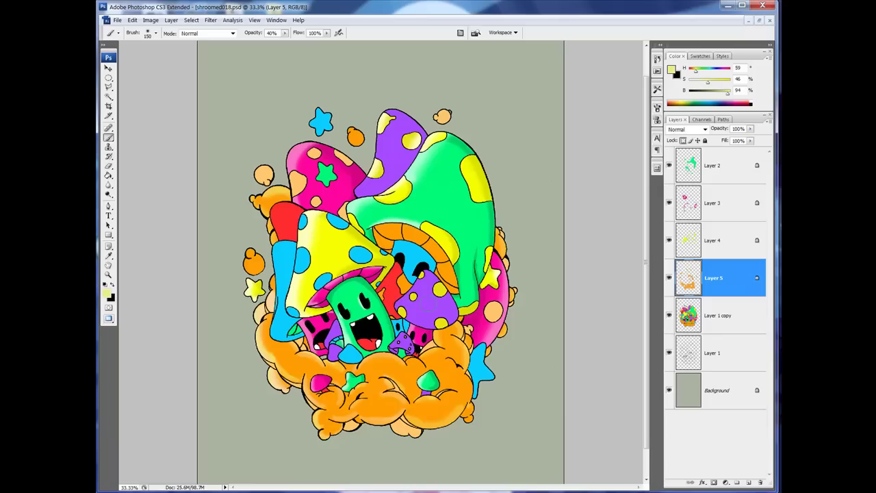
Pick a brown-orange colour and shade the bottom and lower-right edge of the cloud darker
{"action": "left_click_drag", "start_coordinate": [728, 94], "coordinate": [723, 97]}
{"action": "left_click", "coordinate": [673, 71]}
{"action": "left_click_drag", "start_coordinate": [549, 217], "coordinate": [550, 223]}
{"action": "left_click", "coordinate": [539, 155]}
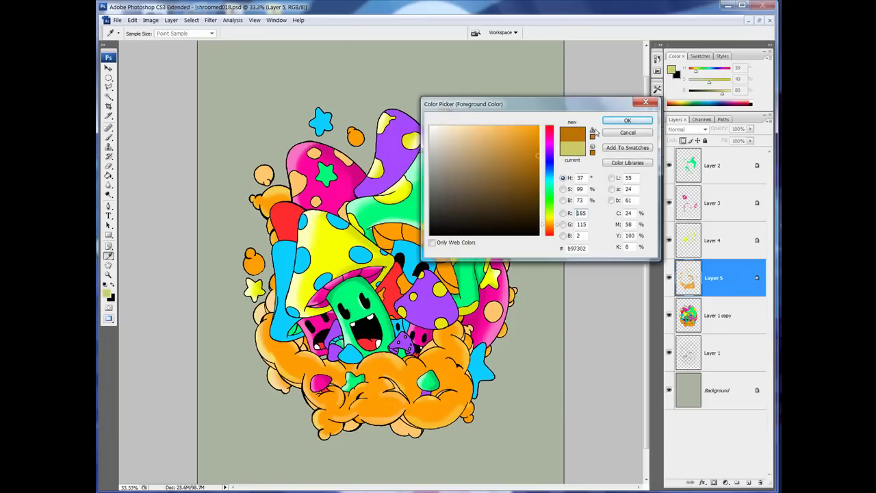
{"action": "left_click", "coordinate": [627, 120]}
{"action": "mouse_move", "coordinate": [463, 362]}
{"action": "left_mouse_down"}
{"action": "mouse_move", "coordinate": [452, 368]}
{"action": "mouse_move", "coordinate": [450, 396]}
{"action": "left_mouse_up"}
{"action": "left_click_drag", "start_coordinate": [389, 402], "coordinate": [410, 396]}
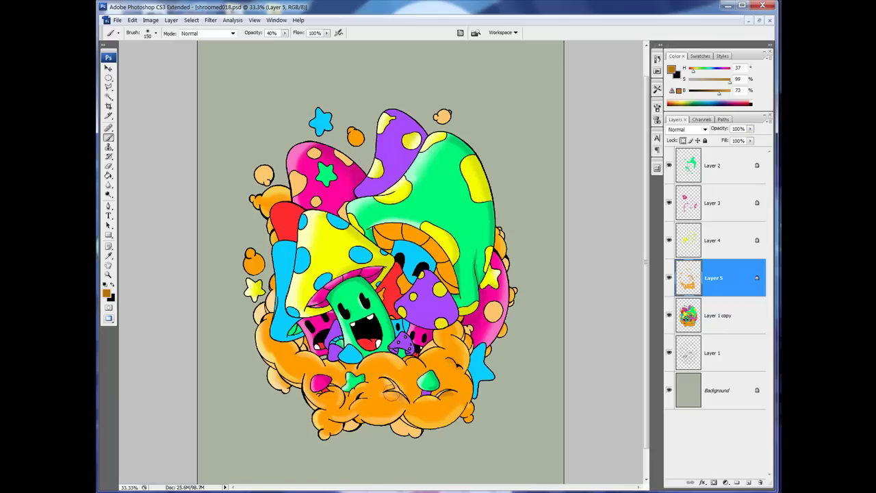
{"action": "left_click_drag", "start_coordinate": [408, 361], "coordinate": [420, 366]}
{"action": "mouse_move", "coordinate": [438, 429]}
{"action": "left_mouse_down"}
{"action": "mouse_move", "coordinate": [465, 391]}
{"action": "mouse_move", "coordinate": [466, 411]}
{"action": "mouse_move", "coordinate": [467, 367]}
{"action": "left_mouse_up"}
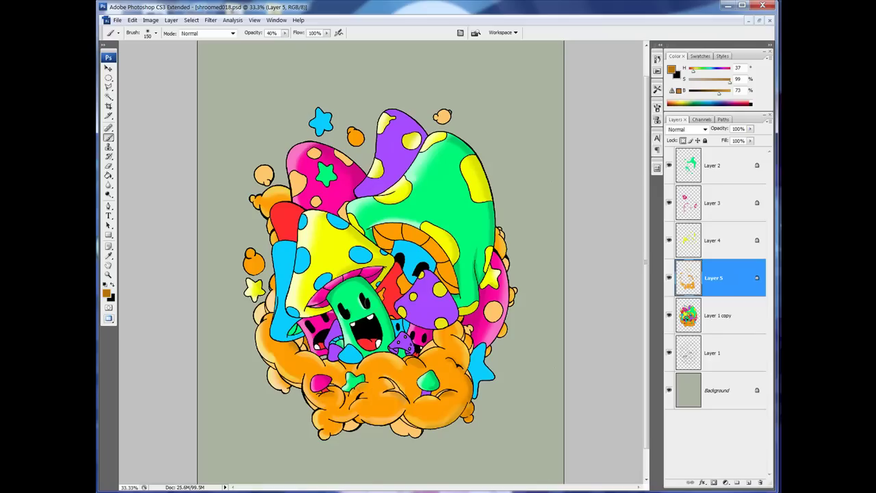
Check the whole artwork, then add shading to a small orange blob
{"action": "key", "text": "ctrl+minus"}
{"action": "key", "text": "ctrl+minus"}
{"action": "key", "text": "ctrl+plus"}
{"action": "left_click_drag", "start_coordinate": [307, 212], "coordinate": [305, 205]}
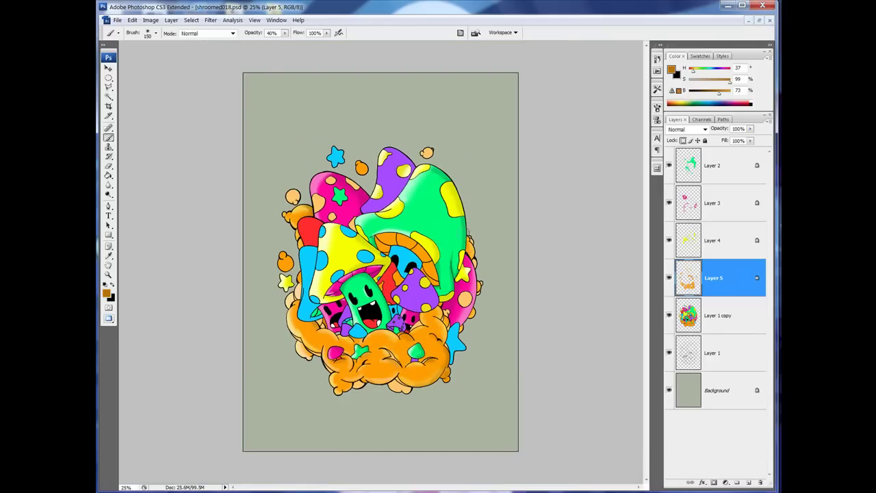
Add a new empty Layer 6 above the flat colour layer for cloud highlights
{"action": "key", "text": "w"}
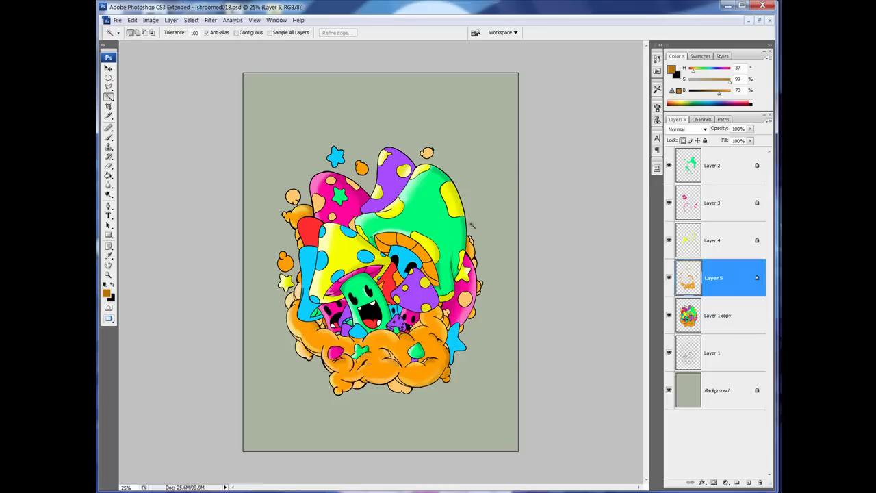
{"action": "key", "text": "alt+bracketleft"}
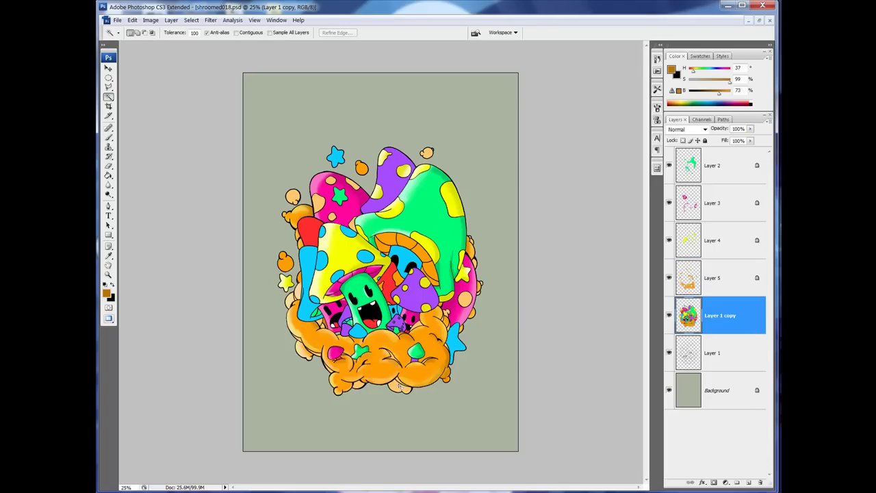
{"action": "key", "text": "ctrl+shift+alt+n"}
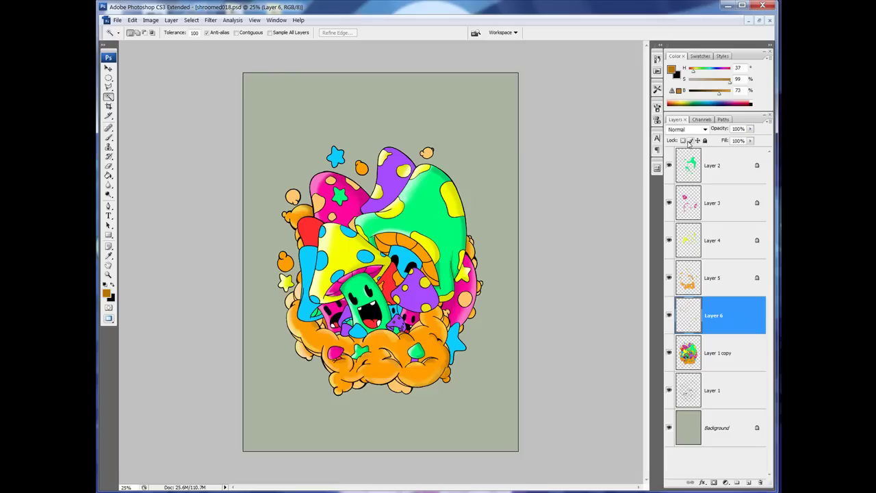
{"action": "key", "text": "b"}
Mix a pale, low-saturation peach as the paint colour in the Color panel
{"action": "left_click", "coordinate": [395, 378], "text": "alt"}
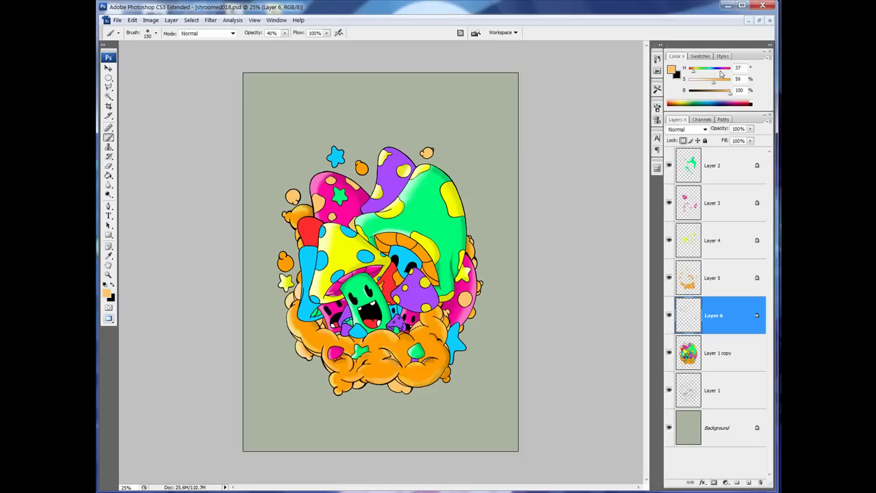
{"action": "left_click", "coordinate": [724, 91]}
{"action": "left_click", "coordinate": [721, 91]}
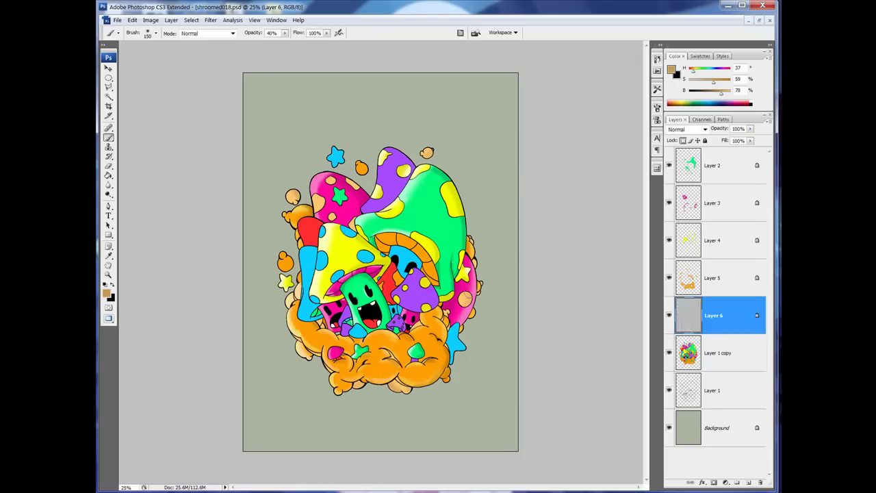
{"action": "left_click", "coordinate": [730, 91]}
{"action": "left_click_drag", "start_coordinate": [712, 81], "coordinate": [702, 81]}
{"action": "left_click", "coordinate": [292, 196]}
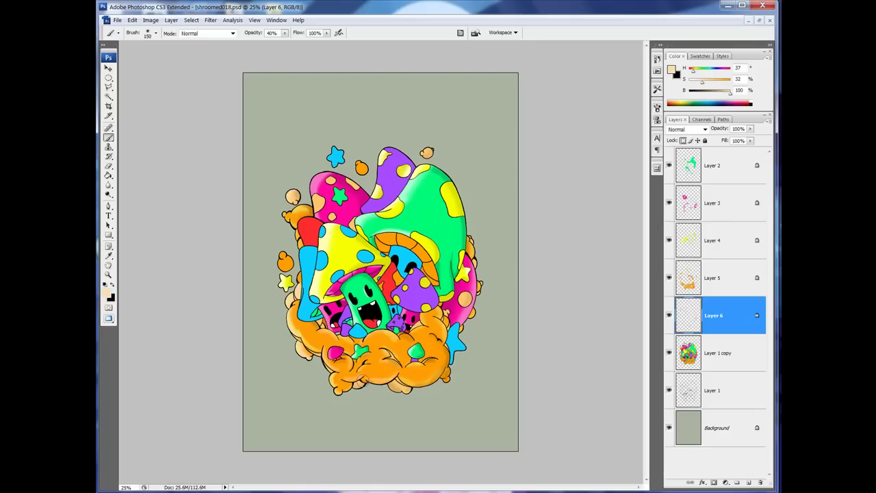
Dab a faint peach highlight on the cloud's bottom edge, then select Layer 1 copy
{"action": "left_click", "coordinate": [401, 395]}
{"action": "key", "text": "w"}
{"action": "left_click", "coordinate": [688, 353]}
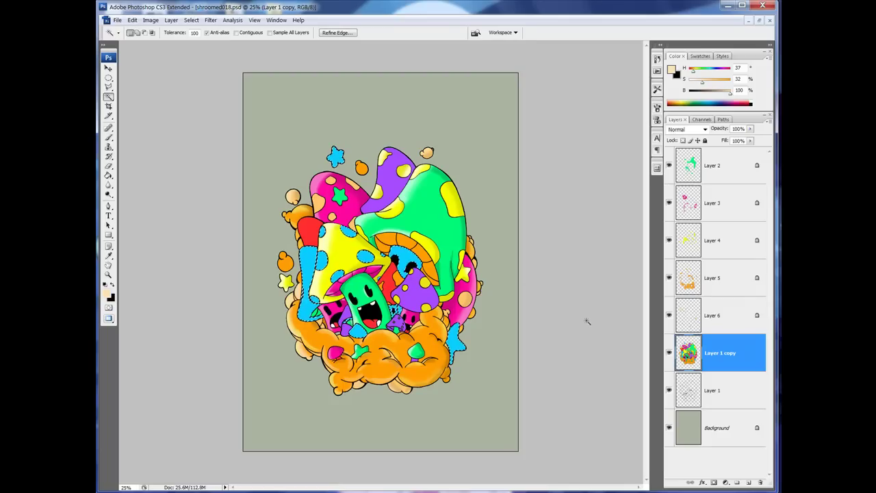
On new Layer 7, paint light-blue highlights along the left mushroom stem
{"action": "key", "text": "ctrl+shift+alt+n"}
{"action": "key", "text": "b"}
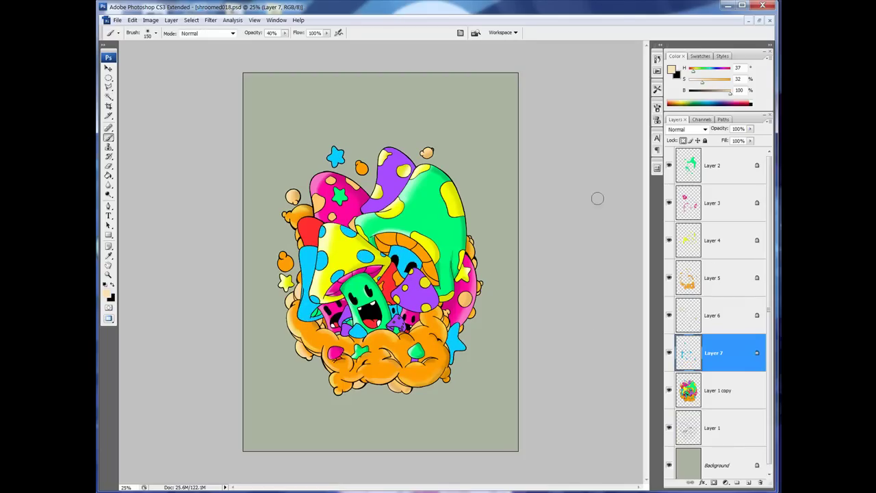
{"action": "mouse_move", "coordinate": [691, 71]}
{"action": "left_mouse_down"}
{"action": "mouse_move", "coordinate": [712, 71]}
{"action": "mouse_move", "coordinate": [699, 81]}
{"action": "left_mouse_up"}
{"action": "mouse_move", "coordinate": [316, 320]}
{"action": "left_mouse_down"}
{"action": "mouse_move", "coordinate": [301, 295]}
{"action": "mouse_move", "coordinate": [304, 252]}
{"action": "left_mouse_up"}
{"action": "left_click_drag", "start_coordinate": [698, 81], "coordinate": [694, 81]}
{"action": "left_click_drag", "start_coordinate": [315, 322], "coordinate": [302, 249]}
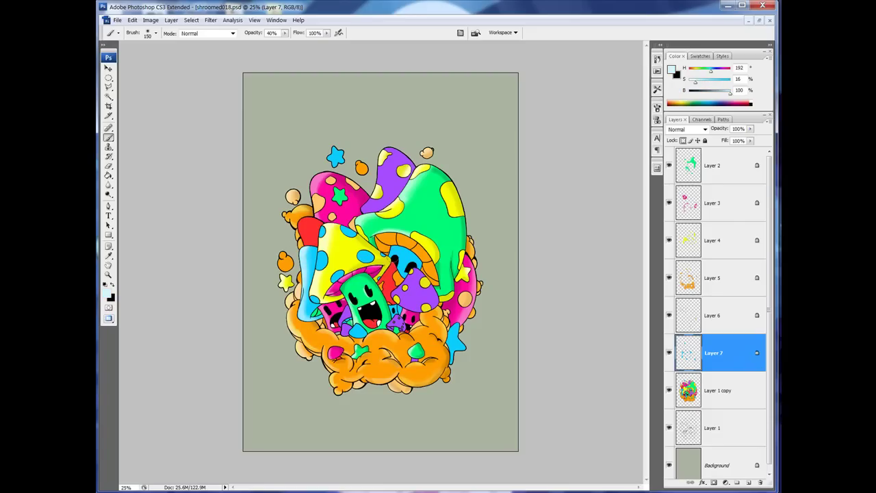
At full brush opacity, add pale highlights to the left stem and the blue star
{"action": "mouse_move", "coordinate": [285, 33]}
{"action": "left_mouse_down"}
{"action": "mouse_move", "coordinate": [318, 50]}
{"action": "mouse_move", "coordinate": [312, 44]}
{"action": "left_mouse_up"}
{"action": "left_click_drag", "start_coordinate": [320, 233], "coordinate": [330, 278]}
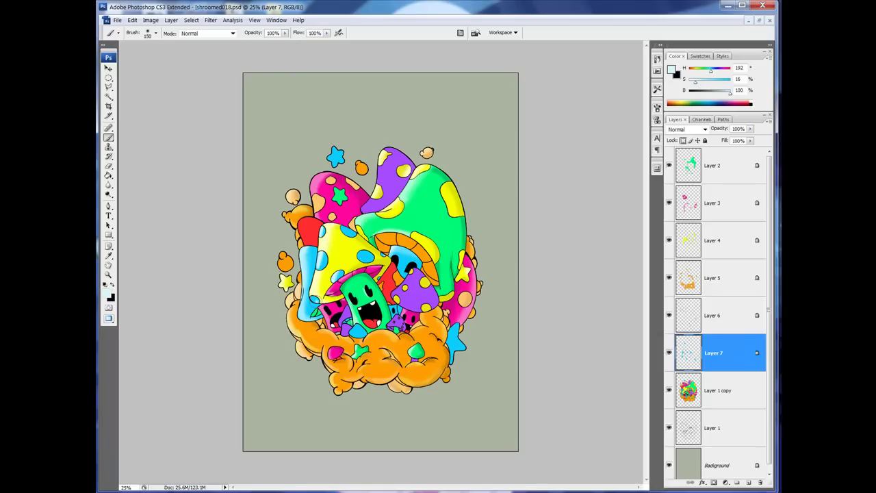
{"action": "left_click_drag", "start_coordinate": [329, 156], "coordinate": [333, 147]}
{"action": "left_click_drag", "start_coordinate": [460, 356], "coordinate": [458, 326]}
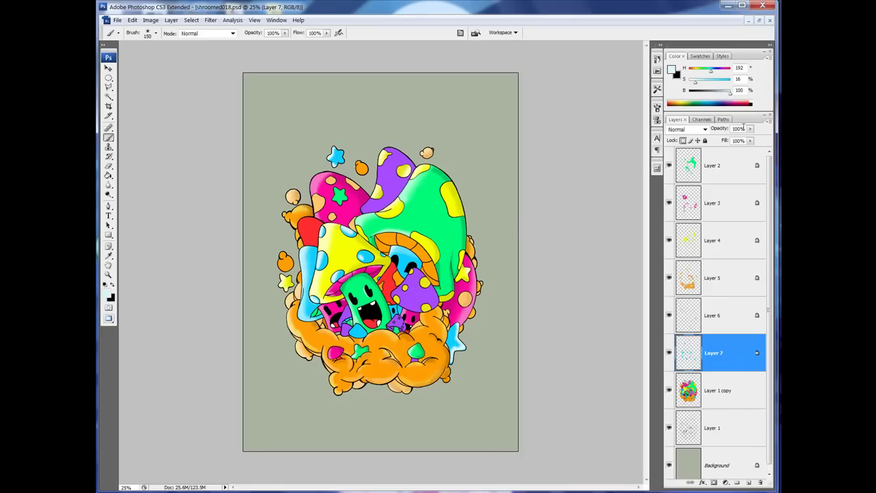
Shade the left blue stem and the blue cap under the orange cap with deeper cyan
{"action": "mouse_move", "coordinate": [712, 80]}
{"action": "left_mouse_down"}
{"action": "mouse_move", "coordinate": [730, 80]}
{"action": "mouse_move", "coordinate": [724, 91]}
{"action": "left_mouse_up"}
{"action": "left_click_drag", "start_coordinate": [318, 252], "coordinate": [308, 286]}
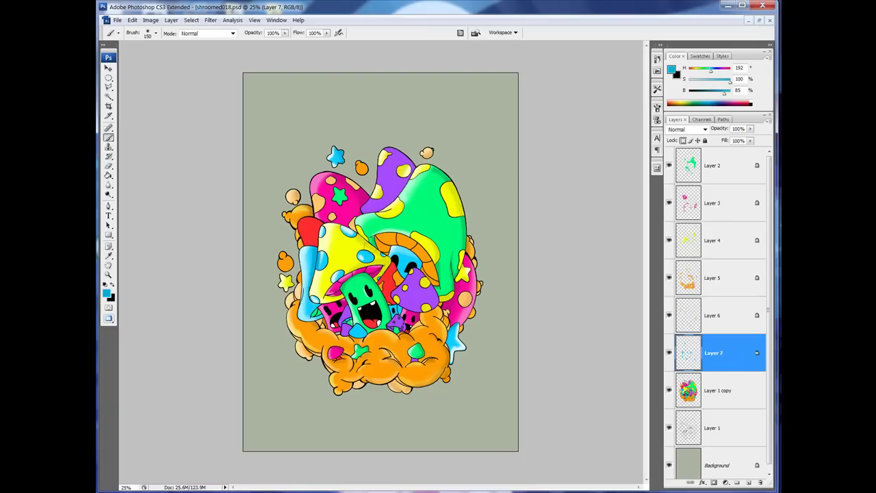
{"action": "left_click_drag", "start_coordinate": [419, 266], "coordinate": [391, 244]}
On Layer 5, sample the orange, lighten it, and highlight the orange mushroom rim
{"action": "left_click", "coordinate": [669, 278]}
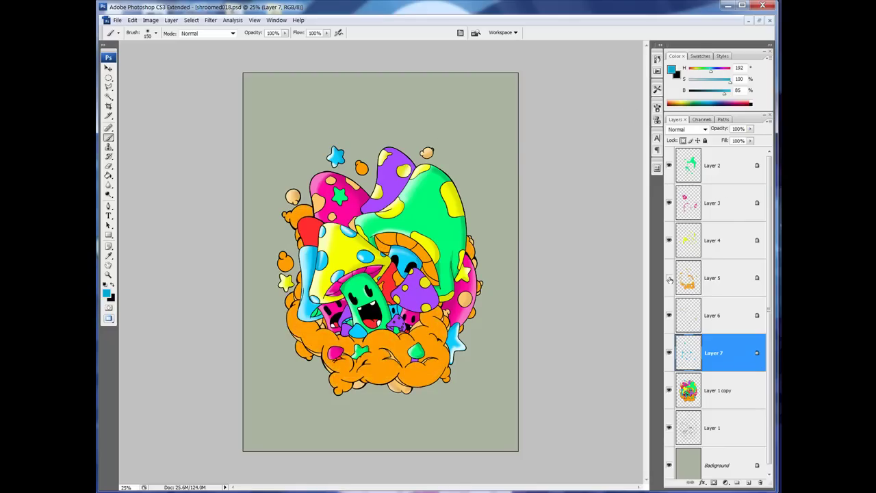
{"action": "left_click", "coordinate": [428, 331], "text": "alt"}
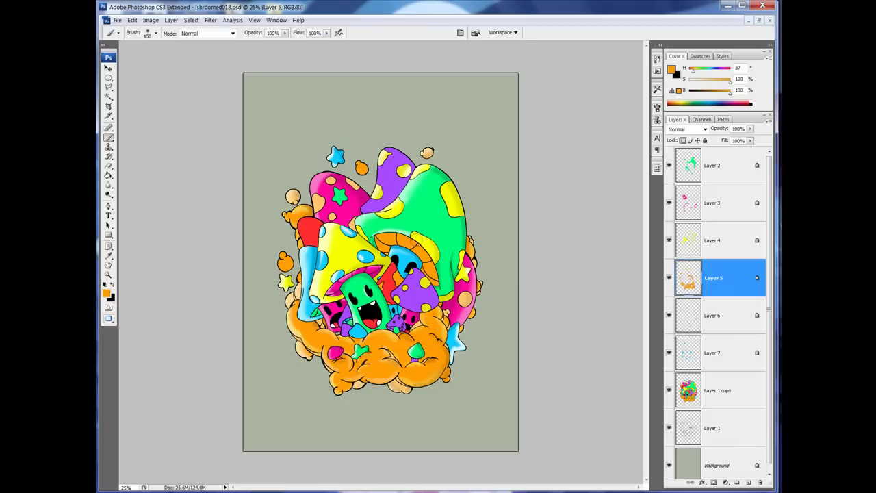
{"action": "left_click_drag", "start_coordinate": [723, 83], "coordinate": [712, 83]}
{"action": "left_click_drag", "start_coordinate": [380, 245], "coordinate": [408, 237]}
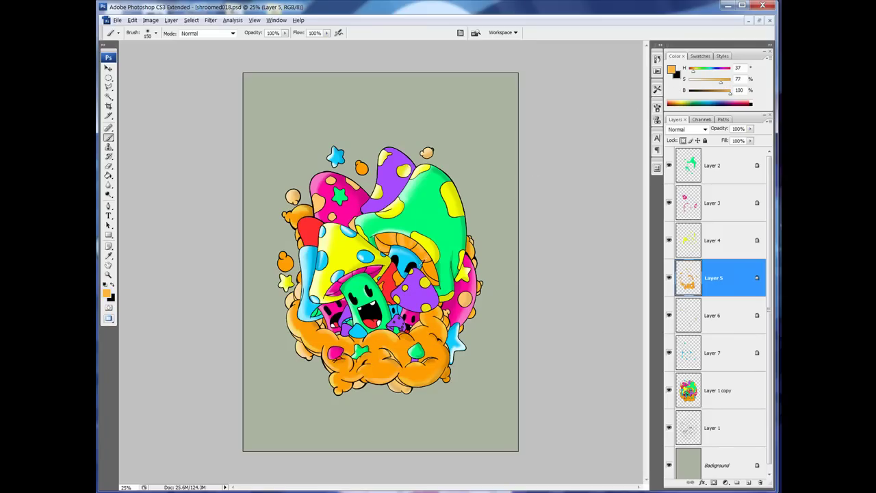
Shade the orange rim and small orange ball with deeper orange, then pick pale yellow
{"action": "left_click", "coordinate": [676, 104]}
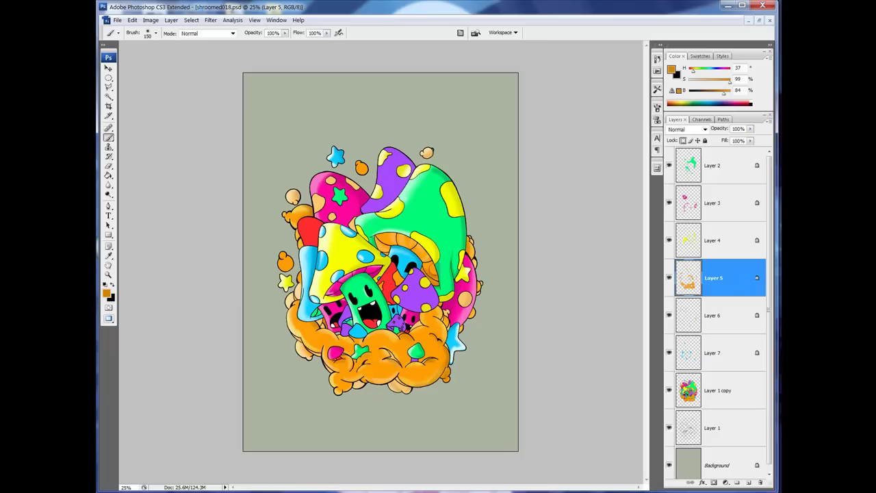
{"action": "left_click_drag", "start_coordinate": [391, 241], "coordinate": [378, 237]}
{"action": "left_click_drag", "start_coordinate": [294, 271], "coordinate": [288, 263]}
{"action": "left_click", "coordinate": [298, 329], "text": "alt"}
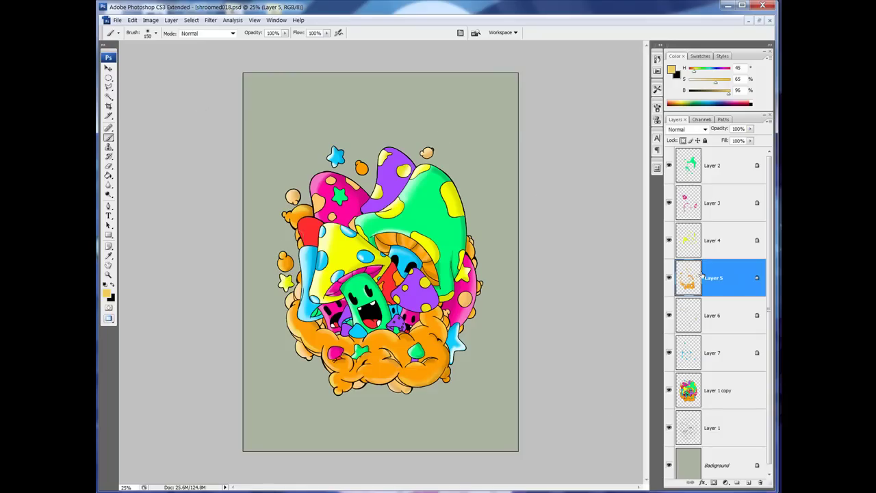
Magic-wand around the art on Layer 1 copy, contract it, and fill black on a new layer
{"action": "scroll", "coordinate": [759, 343], "scroll_direction": "down", "scroll_amount": 1}
{"action": "left_click", "coordinate": [694, 384]}
{"action": "key", "text": "w"}
{"action": "left_click", "coordinate": [477, 385]}
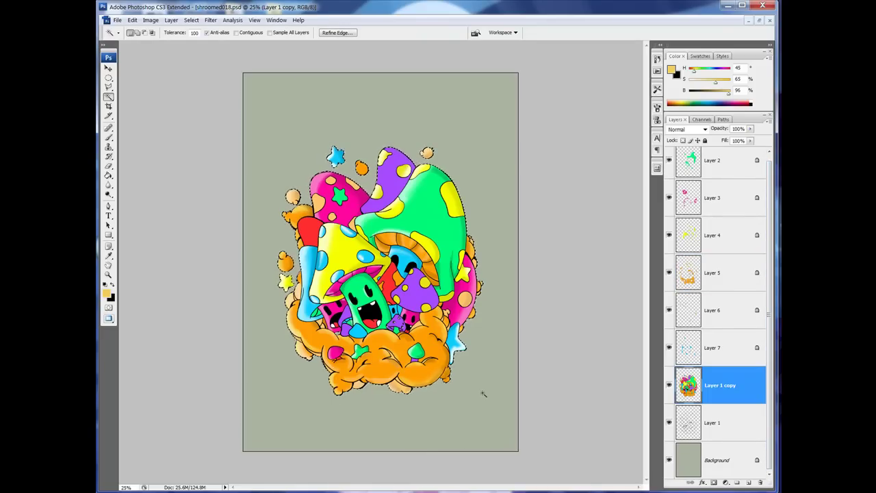
{"action": "left_click", "coordinate": [191, 20]}
{"action": "mouse_move", "coordinate": [200, 128]}
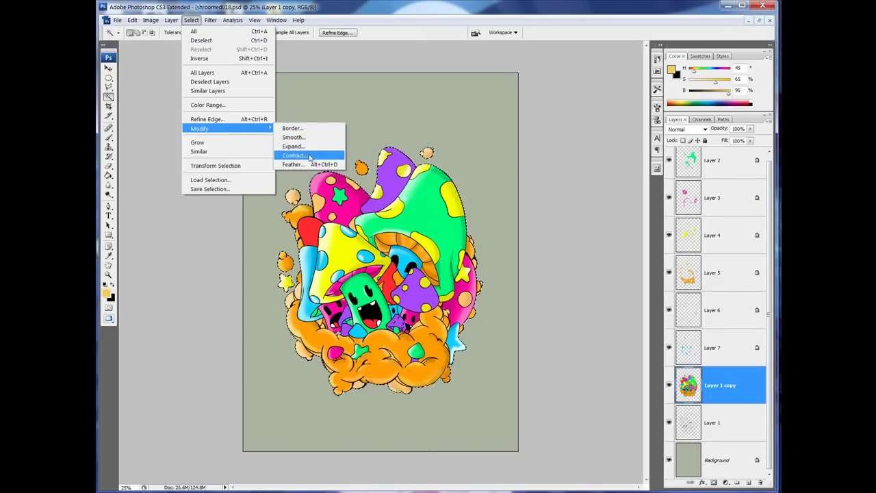
{"action": "left_click", "coordinate": [310, 156]}
{"action": "key", "text": "Return"}
{"action": "left_click", "coordinate": [748, 482], "text": "ctrl"}
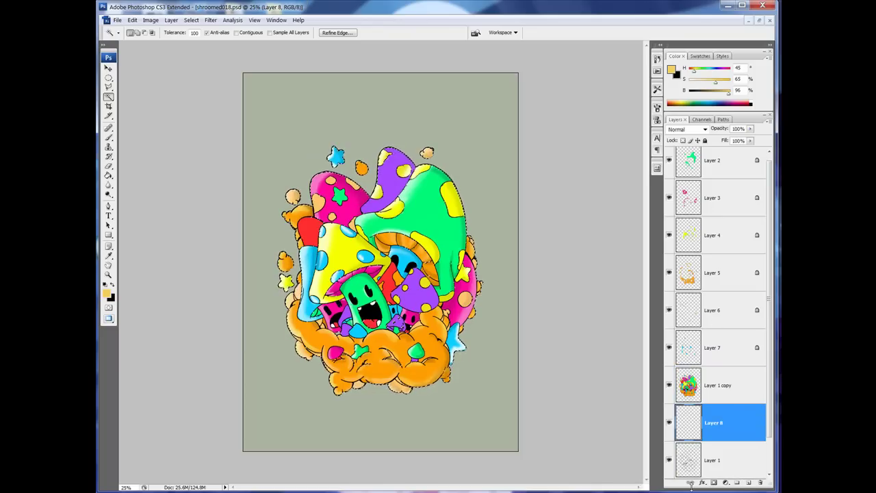
{"action": "key", "text": "d"}
{"action": "key", "text": "alt+BackSpace"}
{"action": "key", "text": "ctrl+d"}
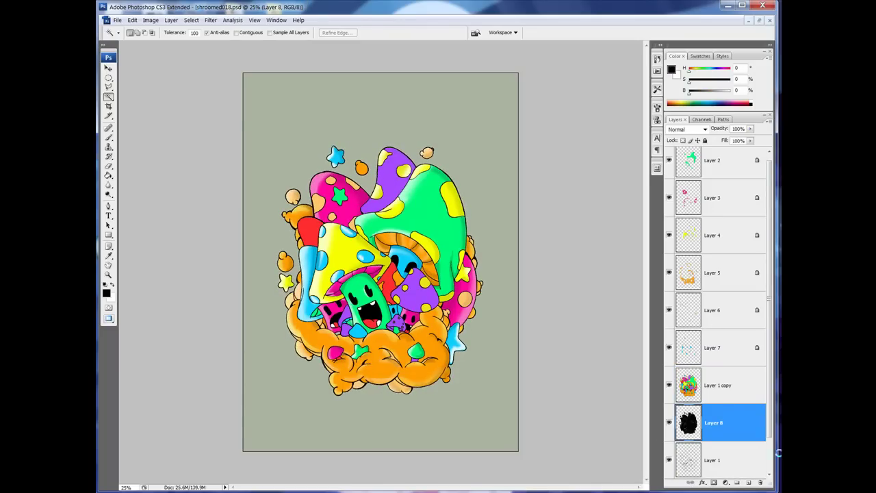
Test selections on Layer 8, lock its transparent pixels, and adjust the Magic Wand tolerance
{"action": "left_click", "coordinate": [682, 438], "text": "ctrl"}
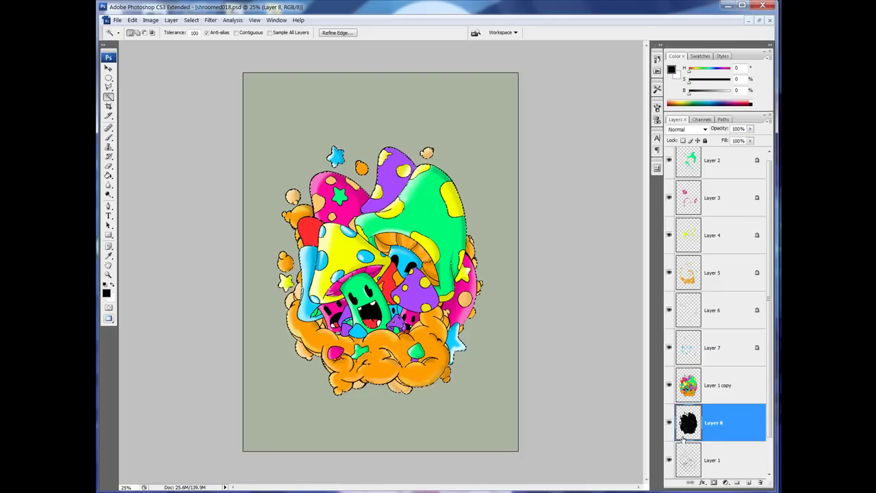
{"action": "key", "text": "ctrl+d"}
{"action": "left_click", "coordinate": [683, 141]}
{"action": "left_click", "coordinate": [385, 425]}
{"action": "key", "text": "ctrl+d"}
{"action": "left_click", "coordinate": [177, 33]}
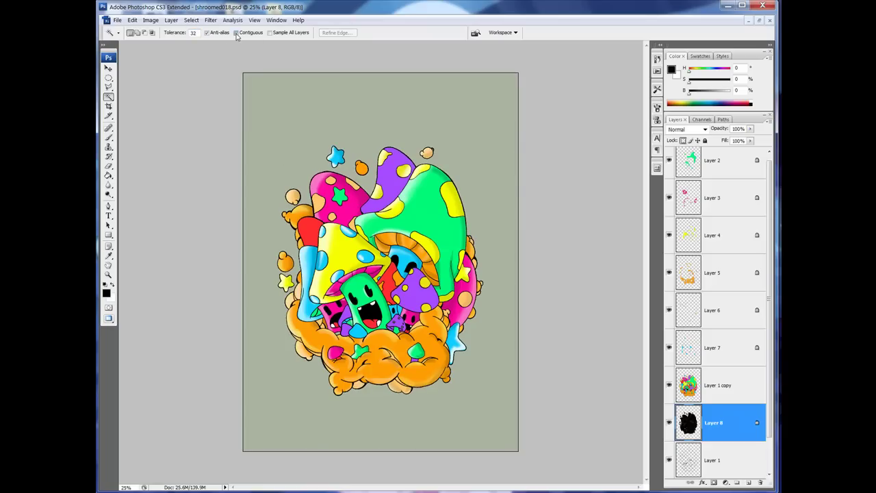
Redo the contracted outline selection, fill it black on new Layer 9, and delete Layer 8
{"action": "left_click", "coordinate": [680, 399]}
{"action": "left_click", "coordinate": [487, 413]}
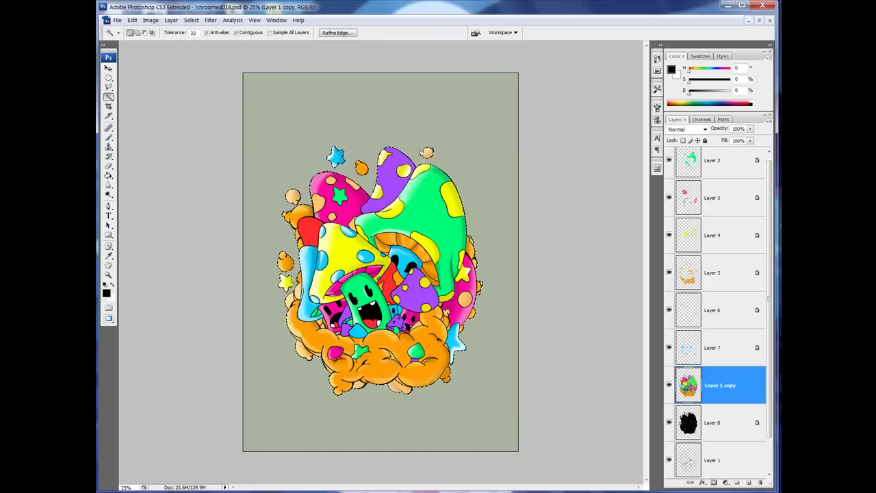
{"action": "left_click", "coordinate": [191, 20]}
{"action": "left_click", "coordinate": [295, 159]}
{"action": "left_click", "coordinate": [479, 172]}
{"action": "left_click", "coordinate": [749, 483]}
{"action": "key", "text": "alt+BackSpace"}
{"action": "key", "text": "ctrl+d"}
{"action": "left_click", "coordinate": [726, 462]}
{"action": "left_click", "coordinate": [760, 483]}
{"action": "left_click", "coordinate": [407, 194]}
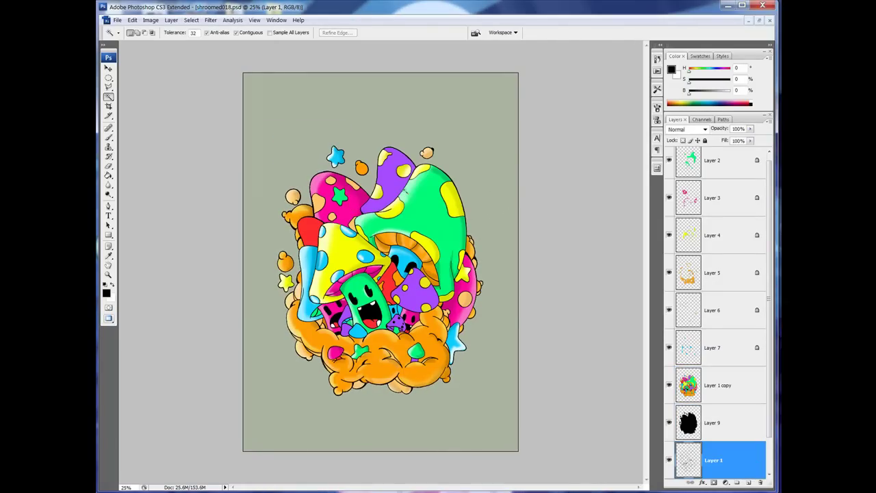
Give Layer 9 a bright green Stroke layer effect via Blending Options
{"action": "right_click", "coordinate": [688, 406]}
{"action": "left_click", "coordinate": [675, 286]}
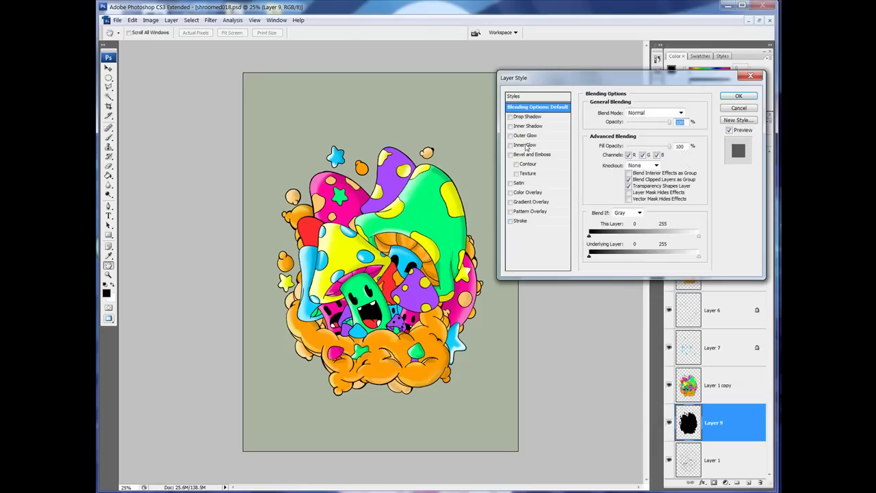
{"action": "left_click", "coordinate": [520, 221]}
{"action": "left_click", "coordinate": [608, 170]}
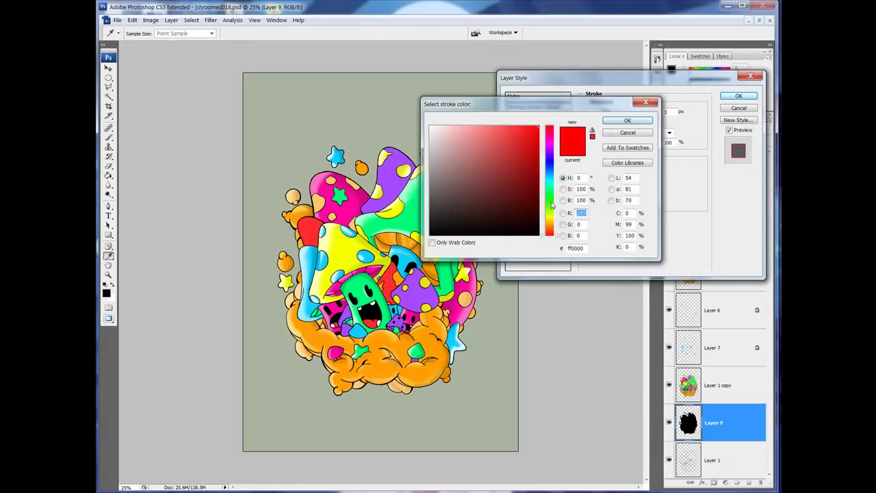
{"action": "left_click", "coordinate": [552, 206]}
{"action": "left_click", "coordinate": [627, 120]}
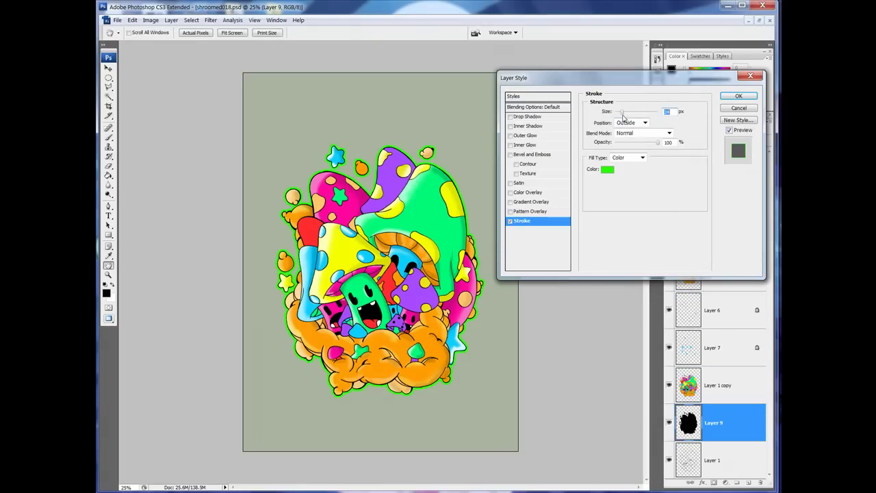
{"action": "left_click", "coordinate": [739, 96]}
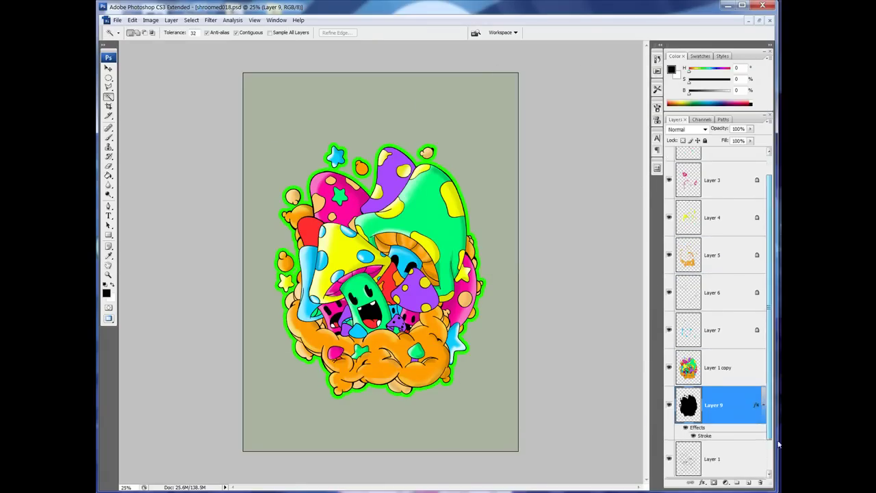
Fill the Background layer with black and add an empty Layer 10 on top
{"action": "scroll", "coordinate": [753, 438], "scroll_direction": "down", "scroll_amount": 2}
{"action": "left_click", "coordinate": [693, 468]}
{"action": "key", "text": "alt+BackSpace"}
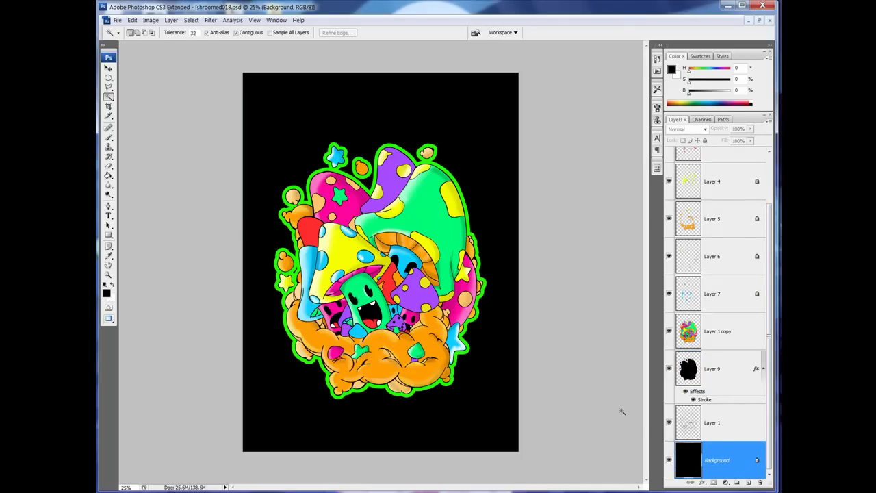
{"action": "key", "text": "b"}
{"action": "scroll", "coordinate": [712, 363], "scroll_direction": "up", "scroll_amount": 3}
{"action": "key", "text": "ctrl+shift+alt+n"}
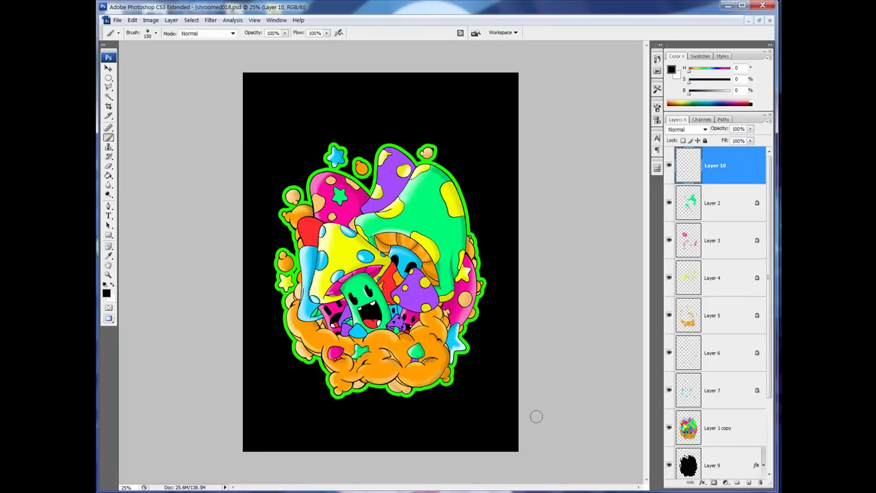
With a small hard brush sampling the outline green, handwrite a signature at lower right on Layer 10
{"action": "left_click", "coordinate": [156, 33]}
{"action": "left_click", "coordinate": [185, 108]}
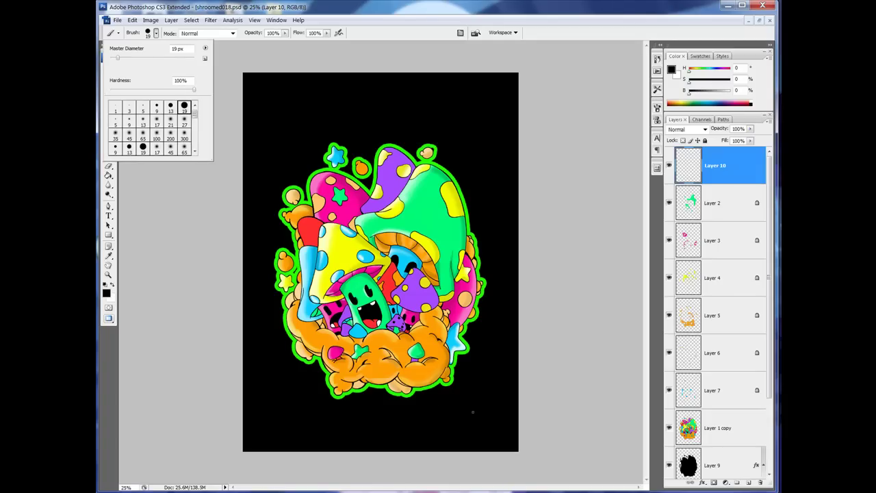
{"action": "key", "text": "bracketright"}
{"action": "left_click", "coordinate": [557, 322]}
{"action": "left_click", "coordinate": [453, 375], "text": "alt"}
{"action": "mouse_move", "coordinate": [451, 396]}
{"action": "left_mouse_down"}
{"action": "mouse_move", "coordinate": [460, 382]}
{"action": "mouse_move", "coordinate": [491, 370]}
{"action": "mouse_move", "coordinate": [468, 396]}
{"action": "mouse_move", "coordinate": [504, 371]}
{"action": "left_mouse_up"}
{"action": "left_click_drag", "start_coordinate": [488, 334], "coordinate": [487, 403]}
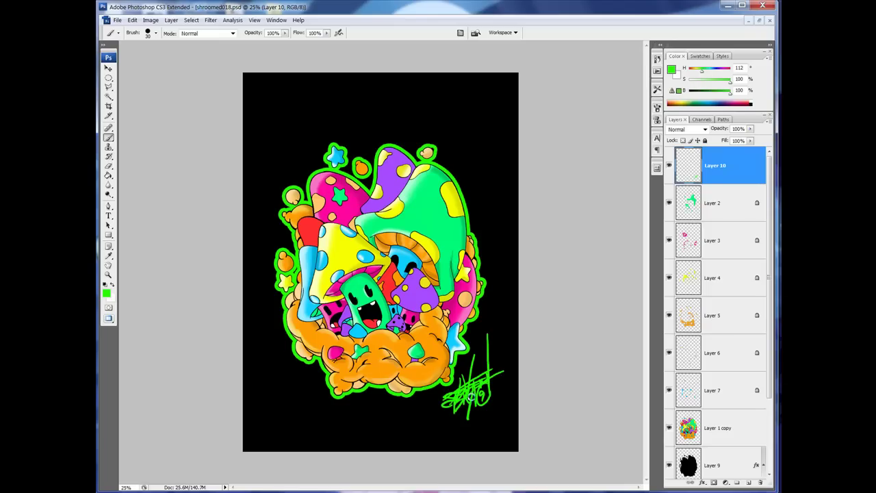